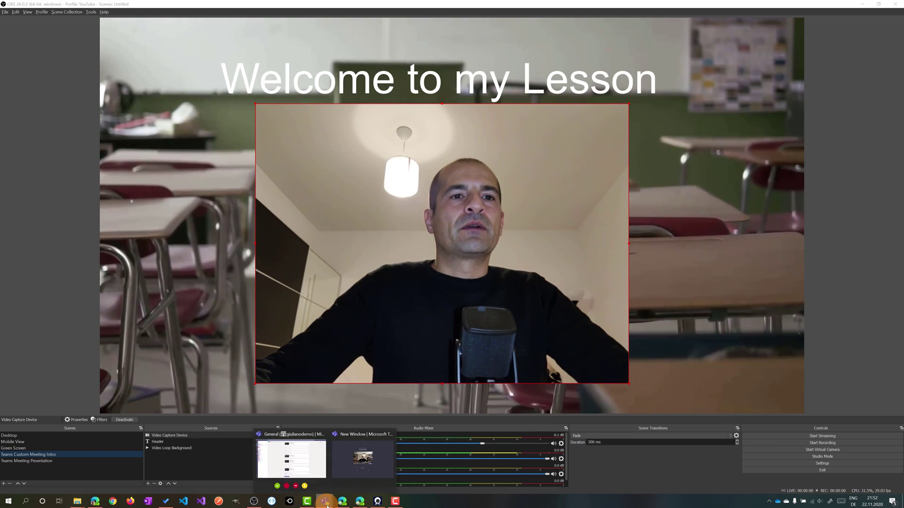
Bring the Microsoft Teams join-meeting window to the front over OBS Studio
click(361, 459)
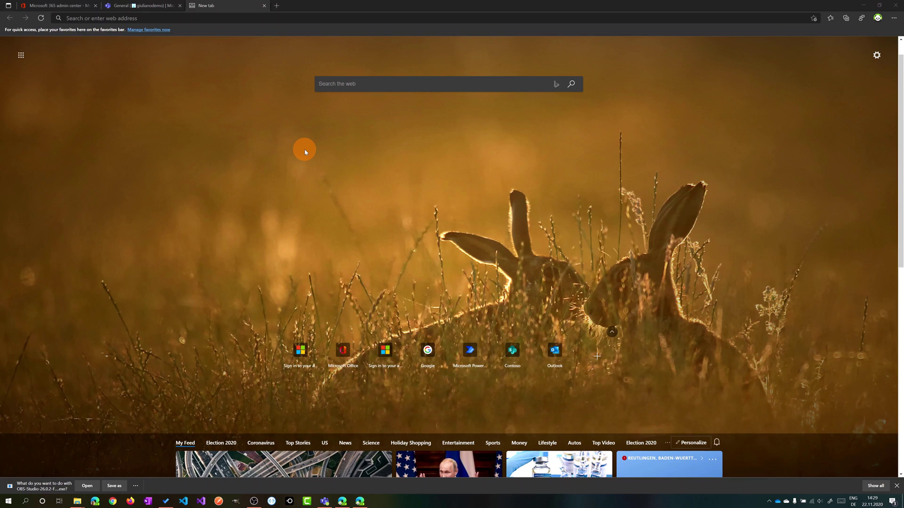
Search the web for 'obs' and open the official obsproject.com site to download OBS Studio
click(223, 18)
text(obs)
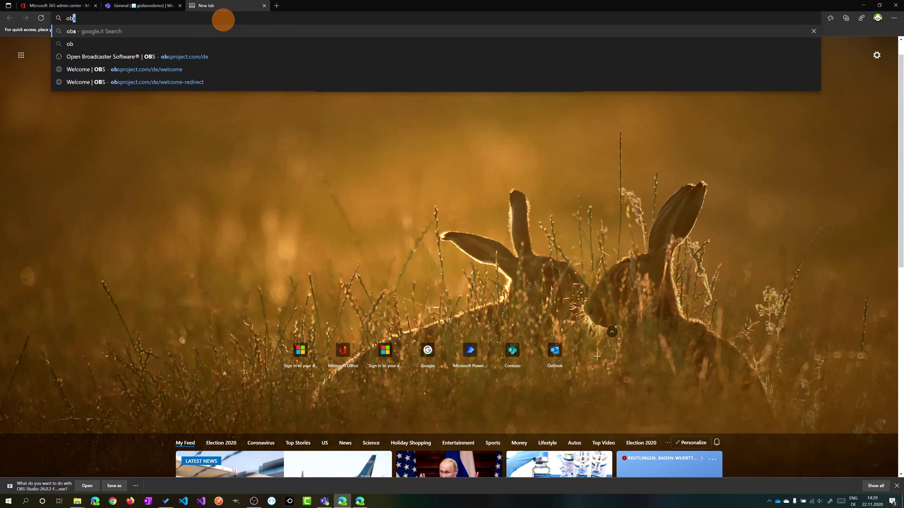
key(Return)
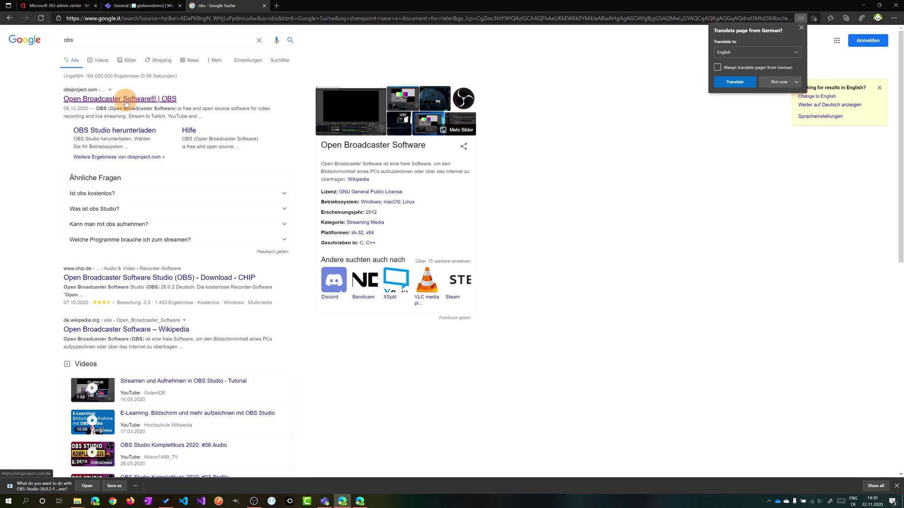
click(126, 103)
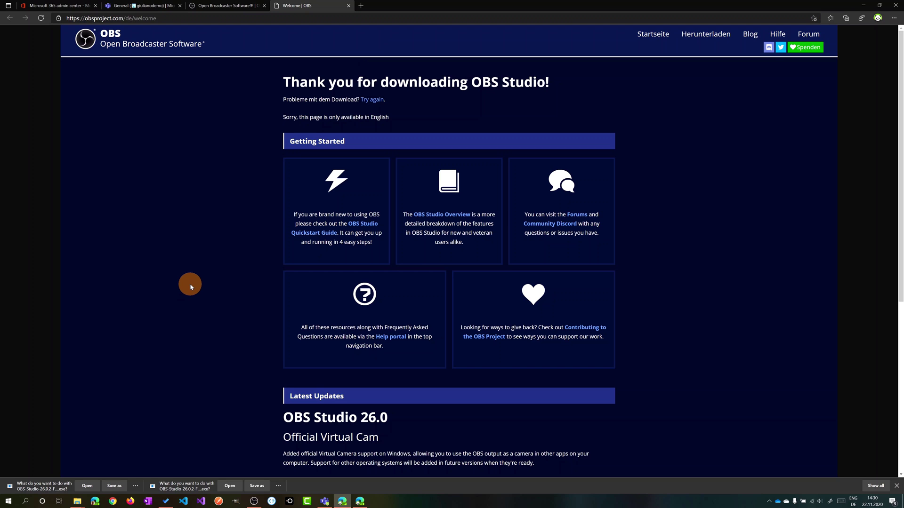
Search for 'ndi plugin for obs' and open the obs-ndi NewTek NDI integration page
click(283, 18)
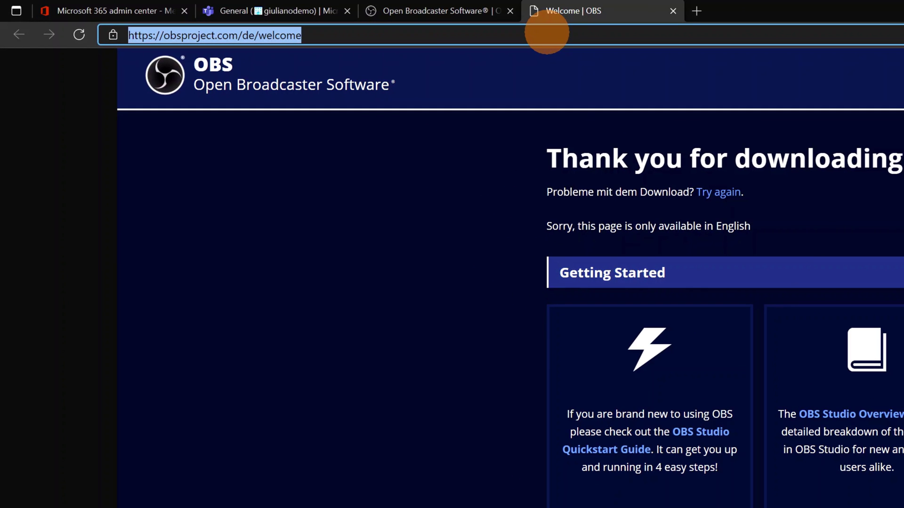
text(ndi )
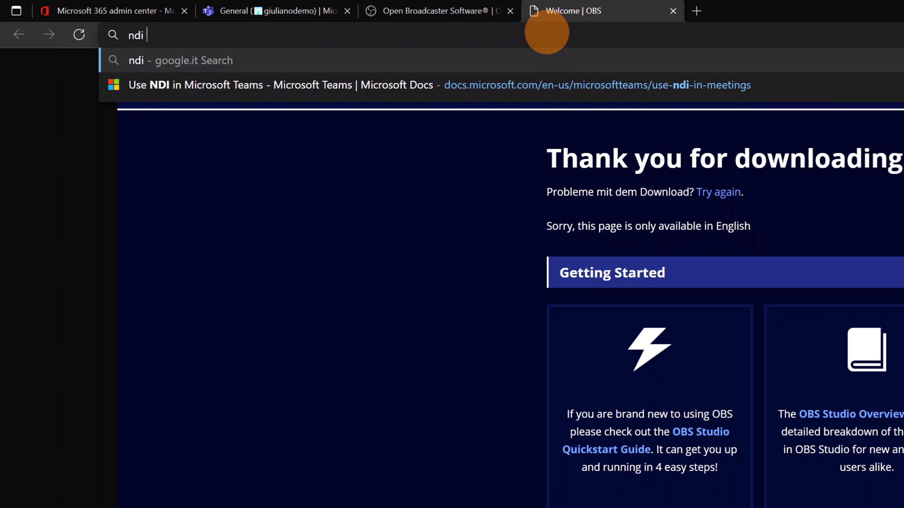
text(pugin for oc)
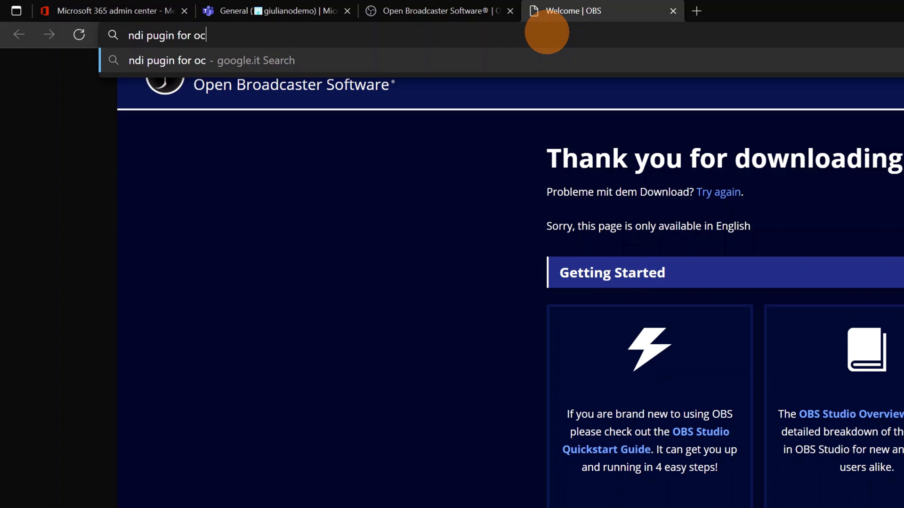
key(BackSpace)
text(bs)
key(Return)
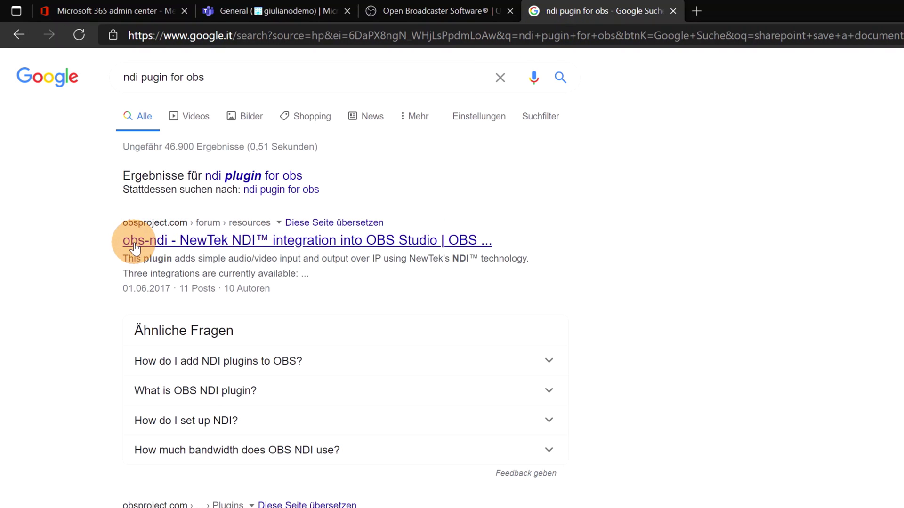
click(288, 242)
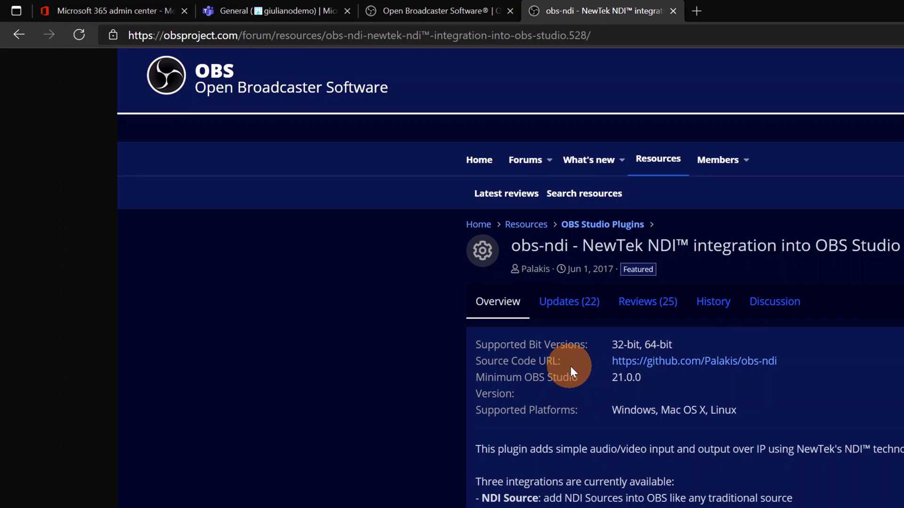
Download obs-ndi-4.9.0-Windows-Installer.exe from the GitHub releases, set to open when finished
click(762, 363)
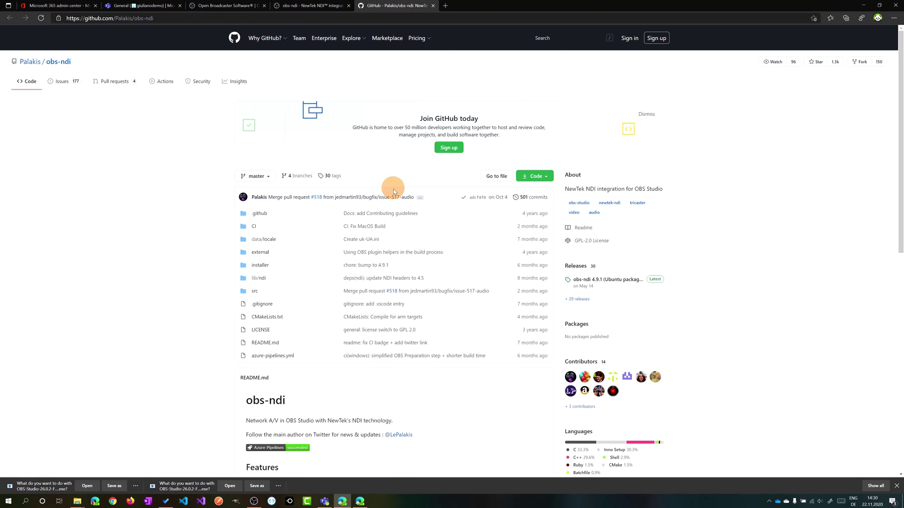
scroll(395, 193, down, 5)
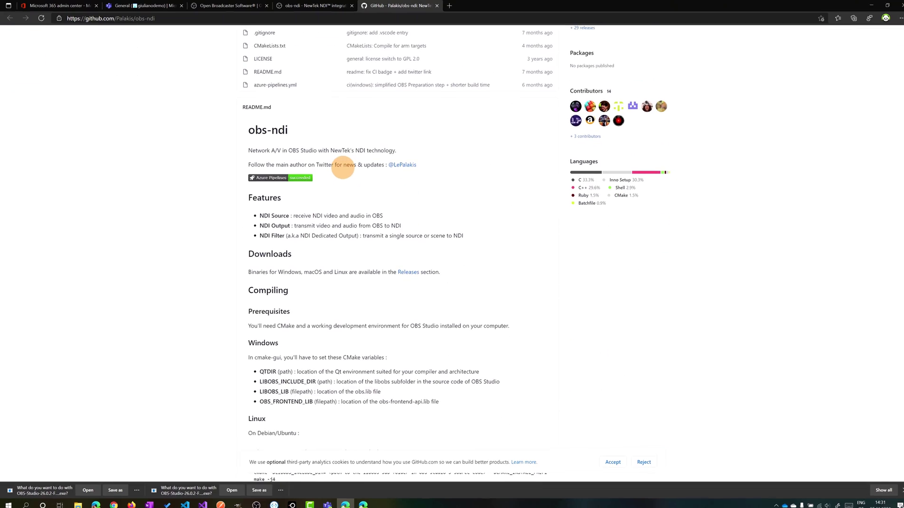
scroll(494, 275, down, 4)
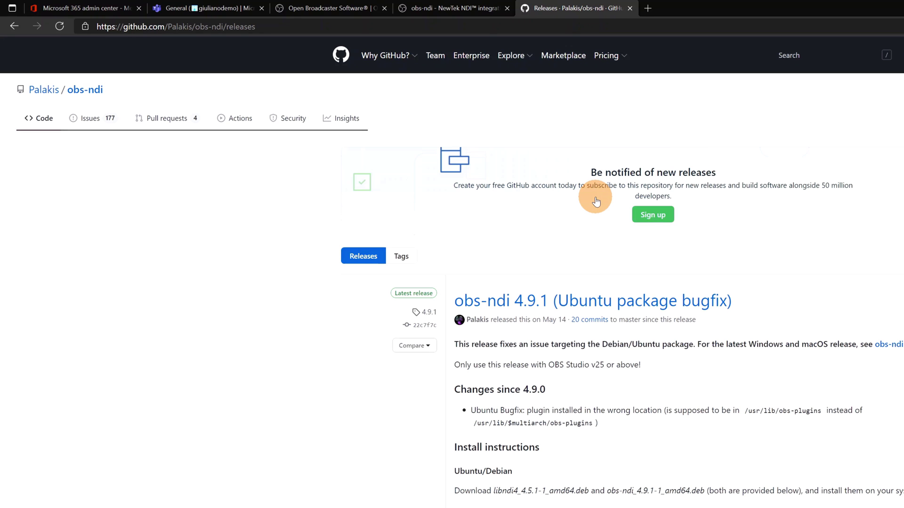
scroll(557, 310, down, 4)
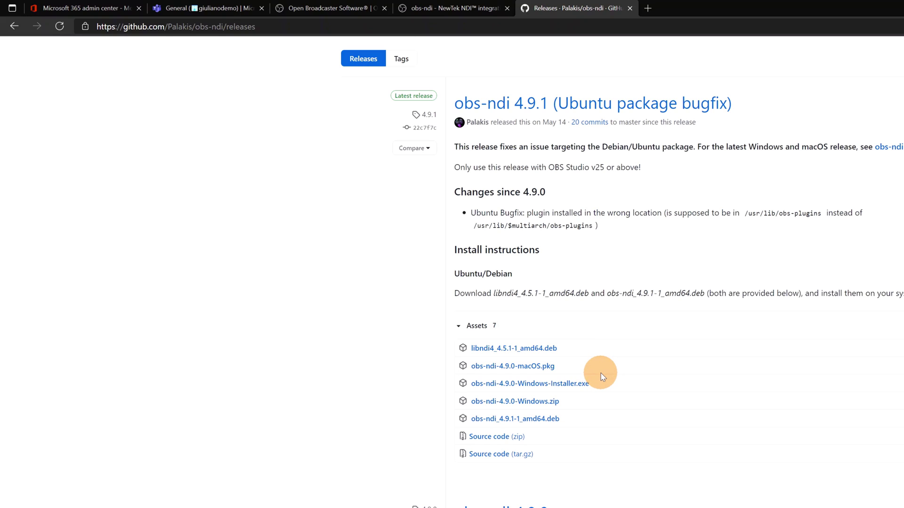
click(567, 392)
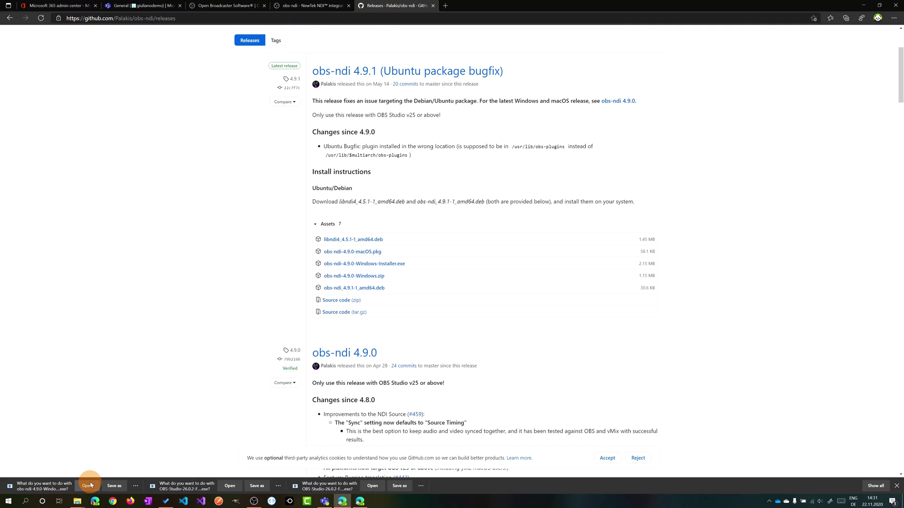
click(88, 486)
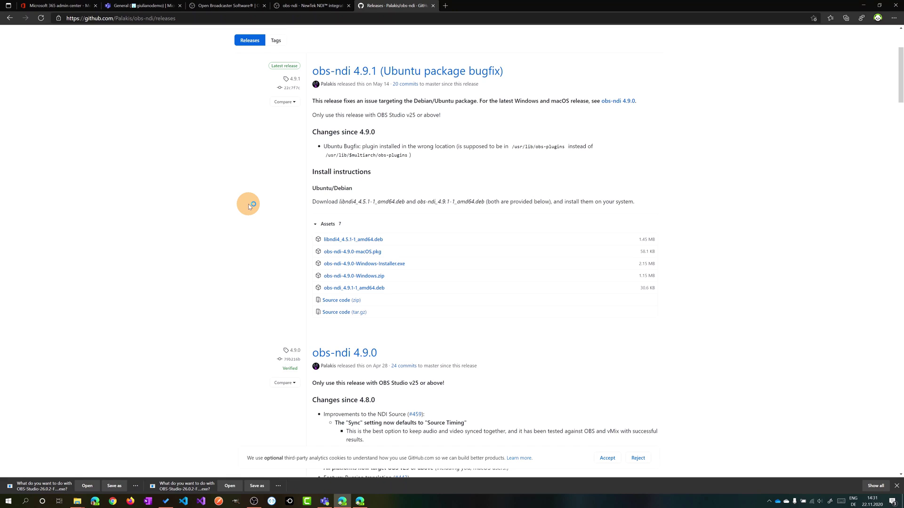
Advance obs-ndi setup to Ready to Install with the NDI 4.5.1 Runtime, then cancel
click(491, 306)
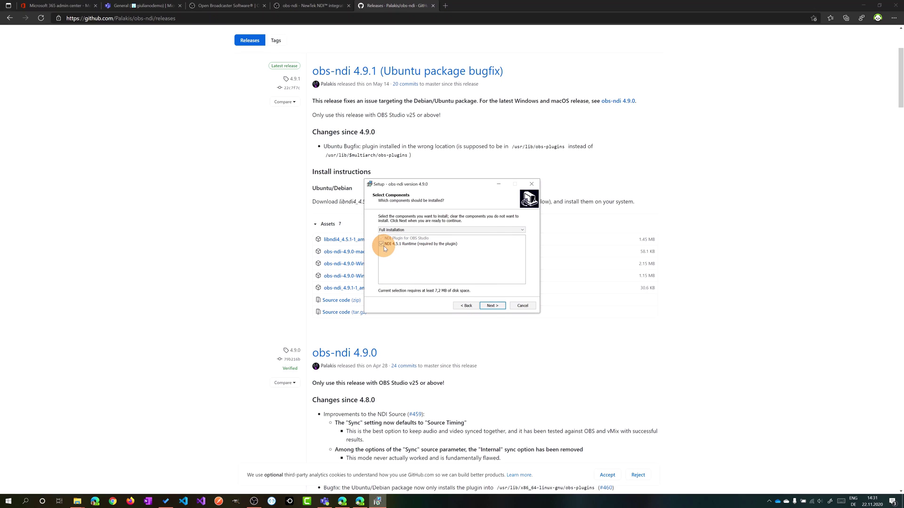
click(500, 305)
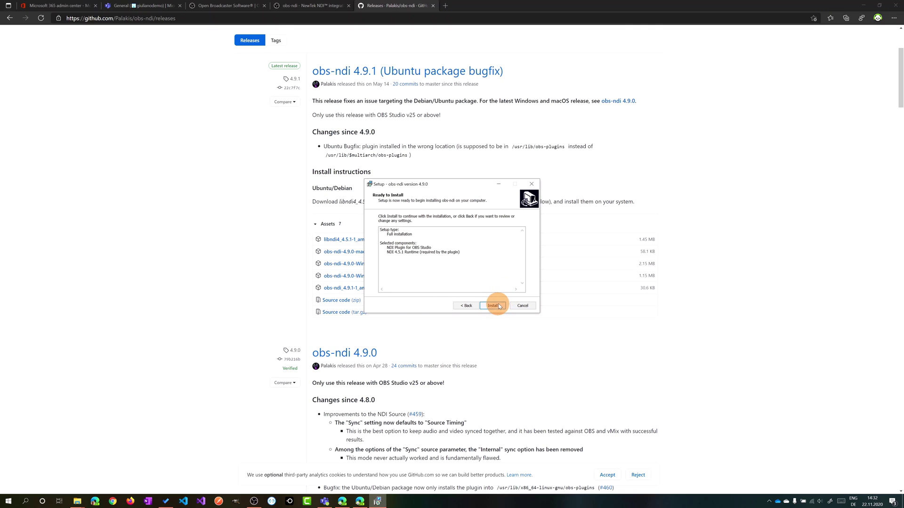
click(523, 306)
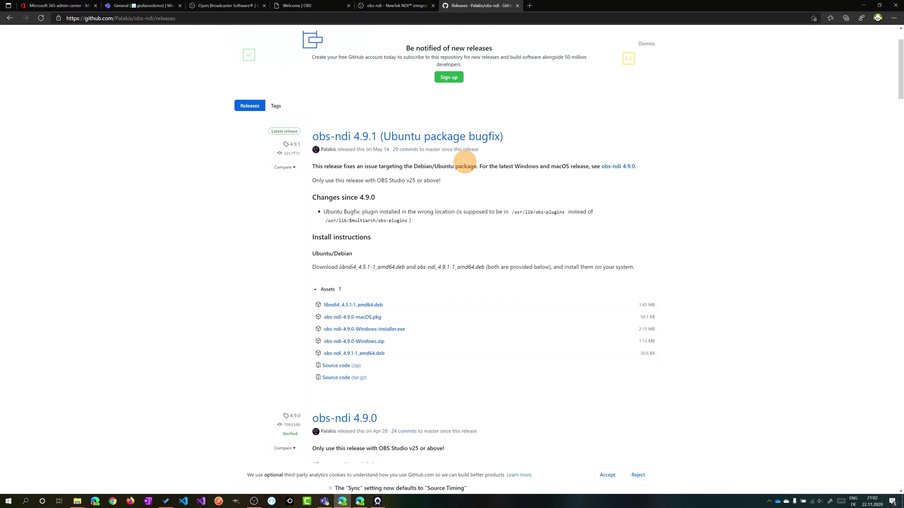
In a new tab, search 'newtek' and open the NewTek NDI Applications page
key(ctrl+t)
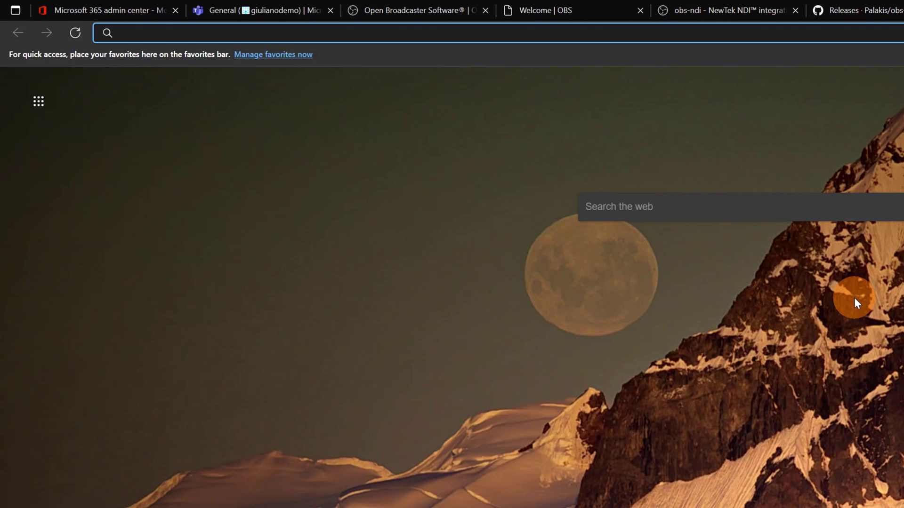
text(n)
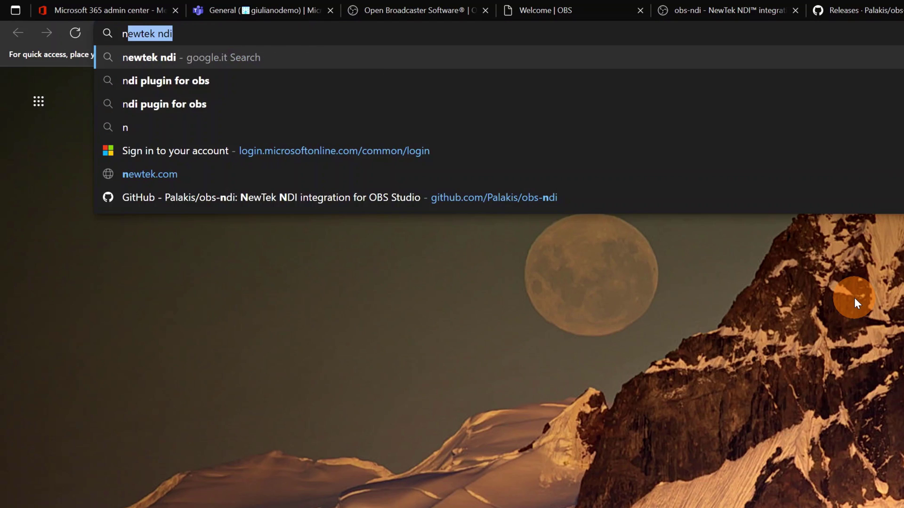
text(ewtek)
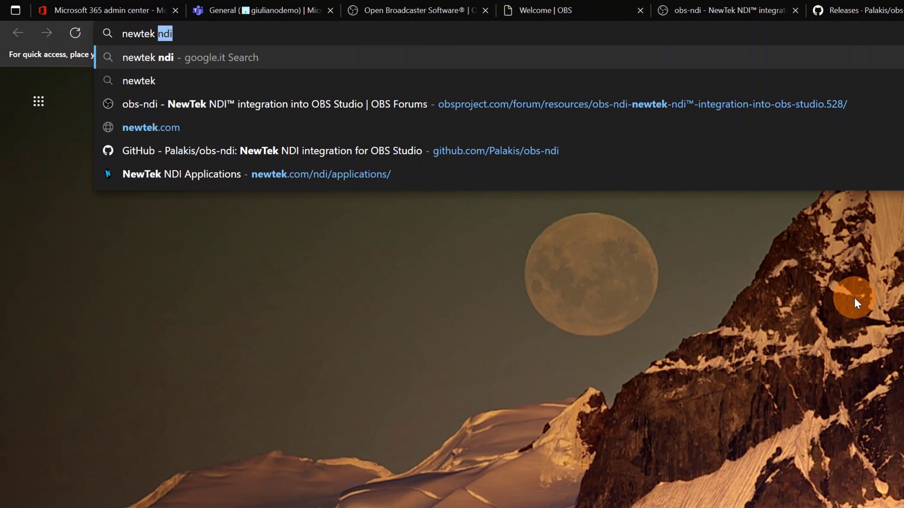
key(Return)
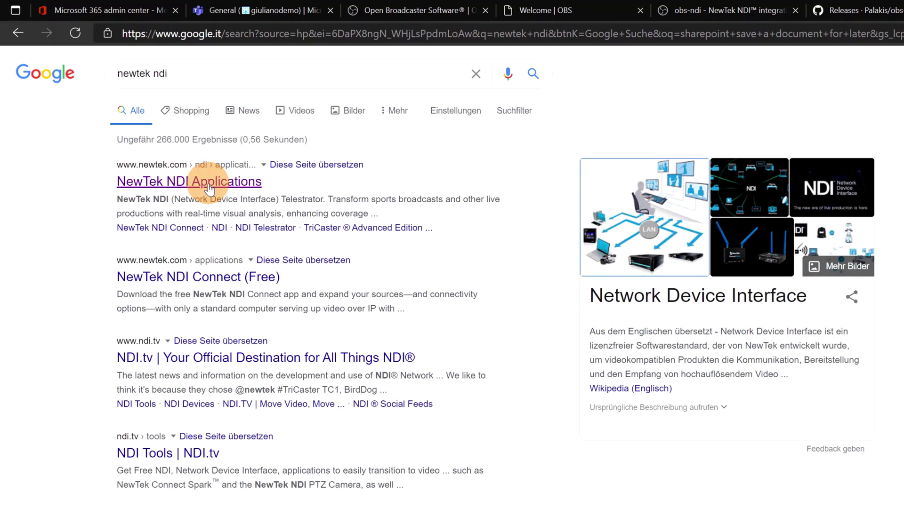
click(197, 184)
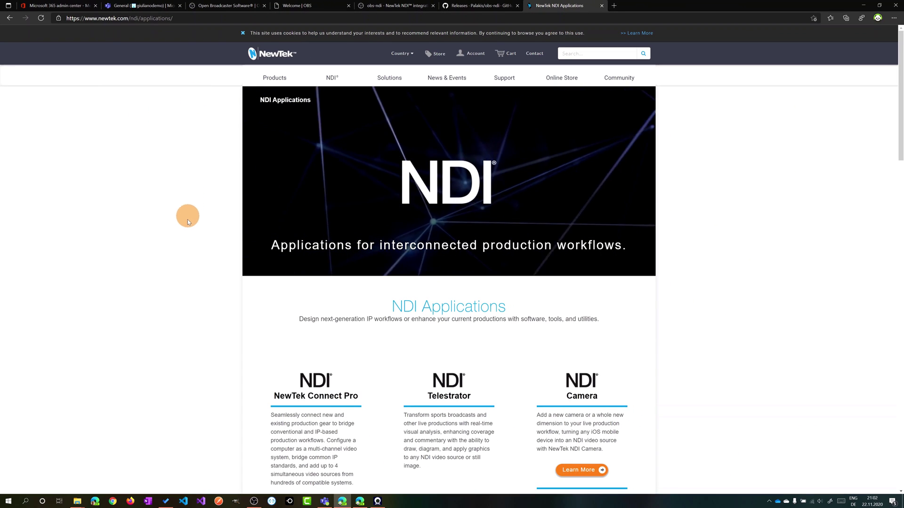
Request the NDI Tools for Windows download from the NDI Tools page
scroll(185, 232, down, 10)
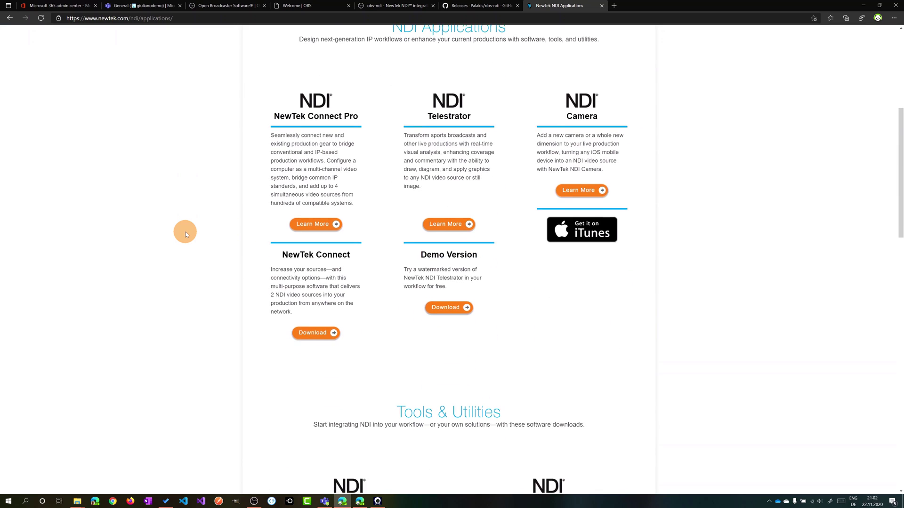
scroll(185, 232, down, 1)
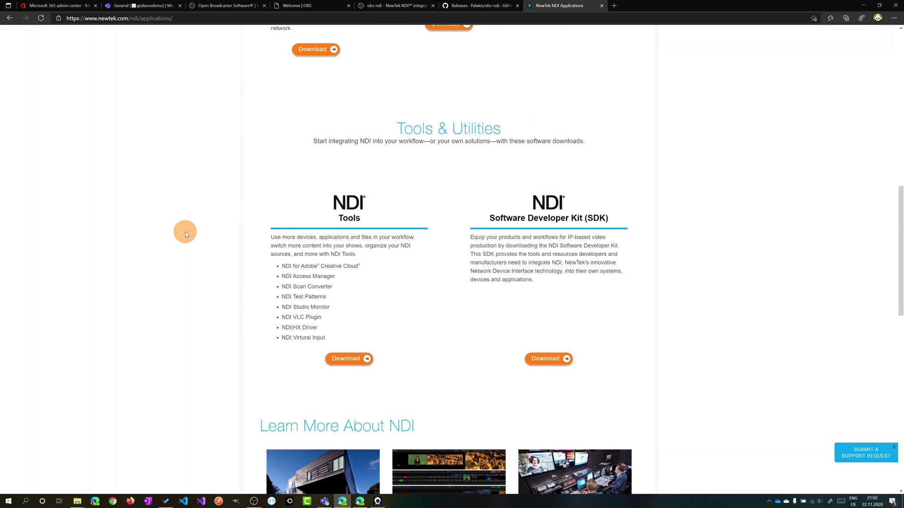
click(347, 361)
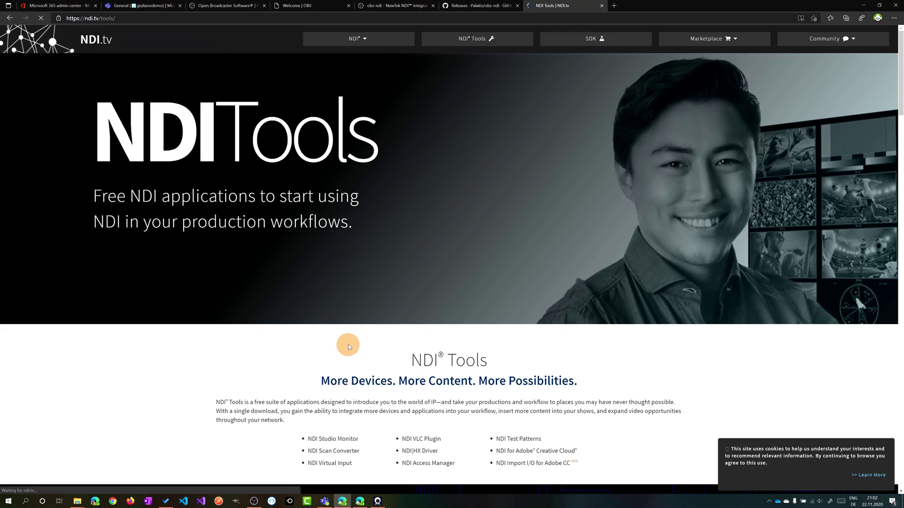
scroll(339, 306, down, 3)
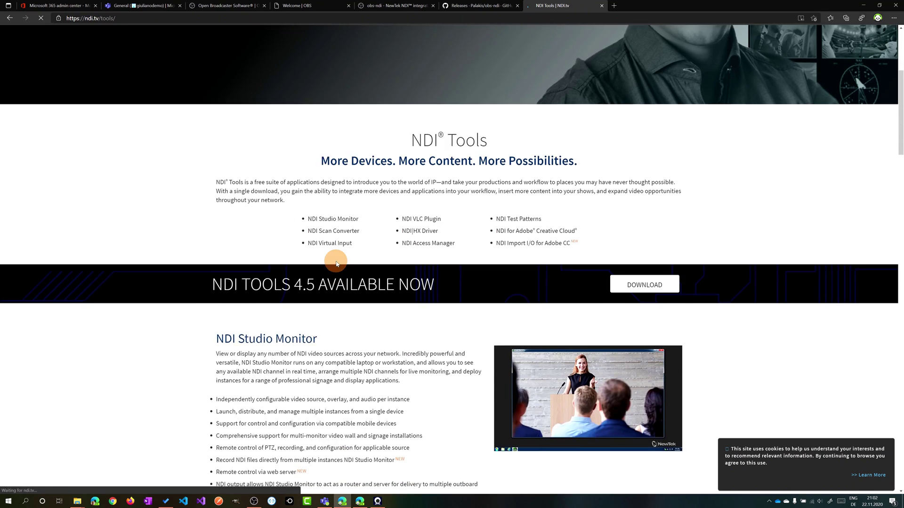
scroll(336, 263, down, 20)
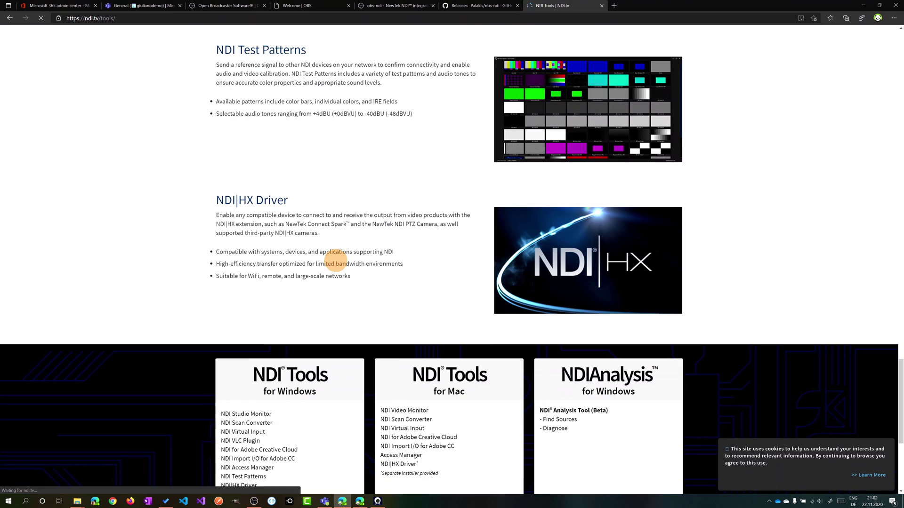
scroll(336, 263, down, 5)
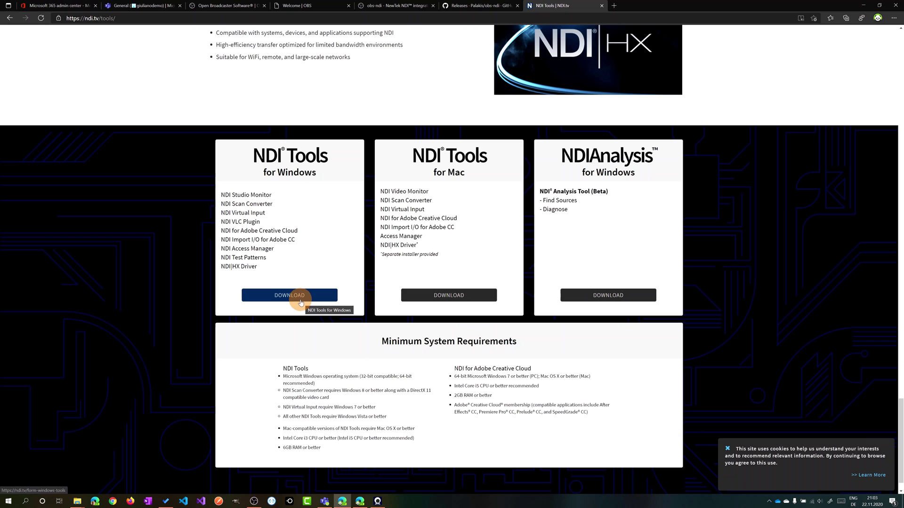
click(301, 296)
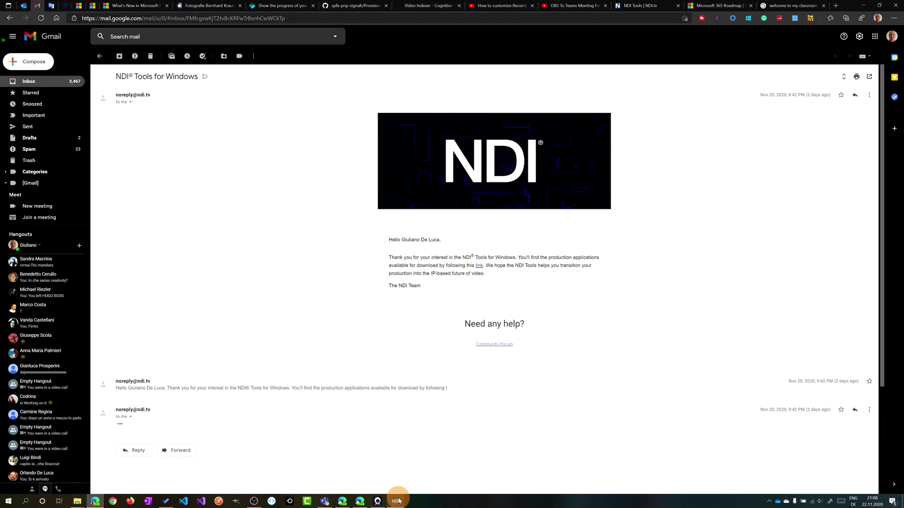
Step NDI 4 Tools setup through licence, existing folder and components, then cancel without installing
click(398, 501)
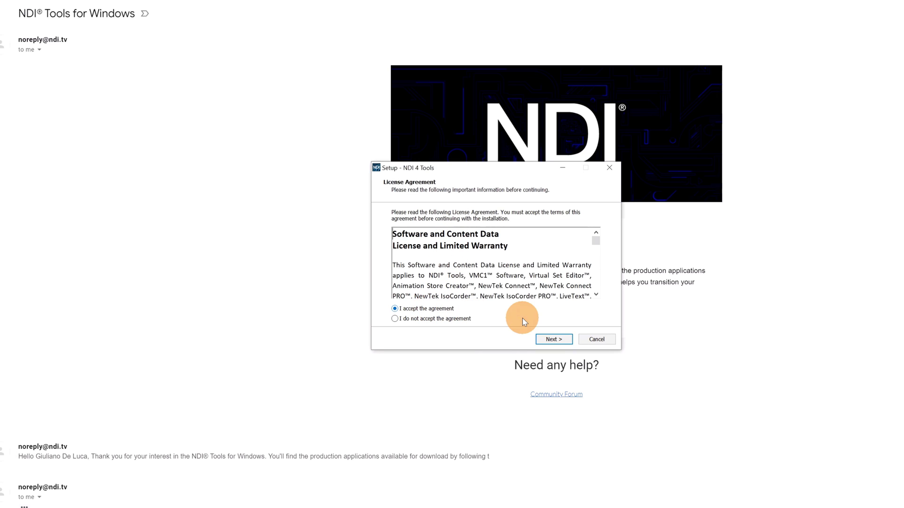
click(548, 337)
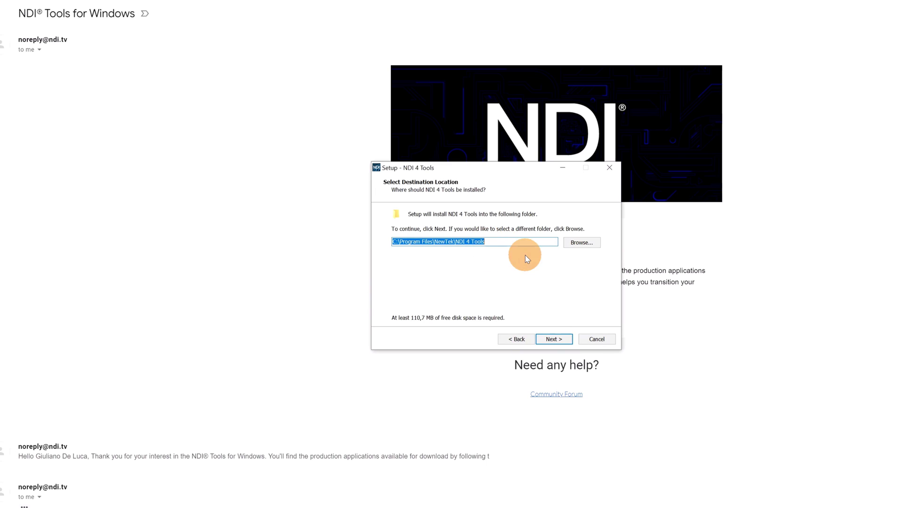
click(554, 339)
click(539, 310)
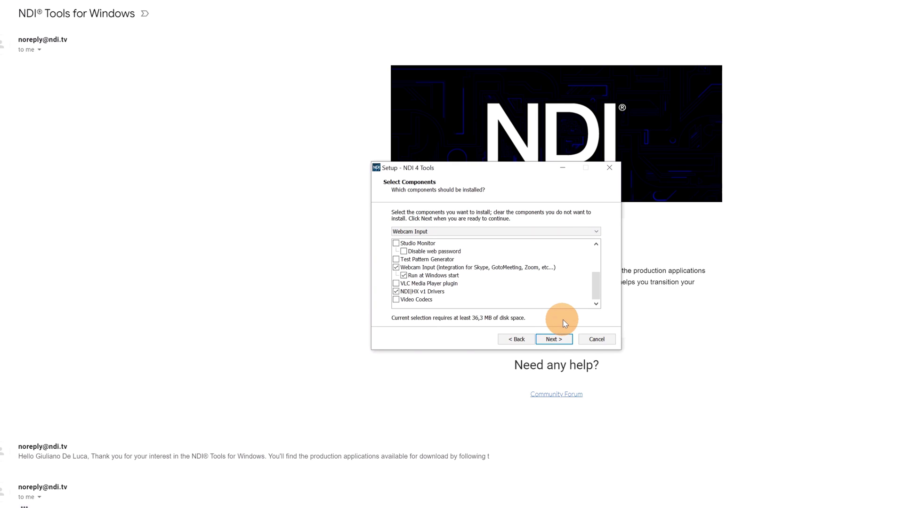
click(594, 339)
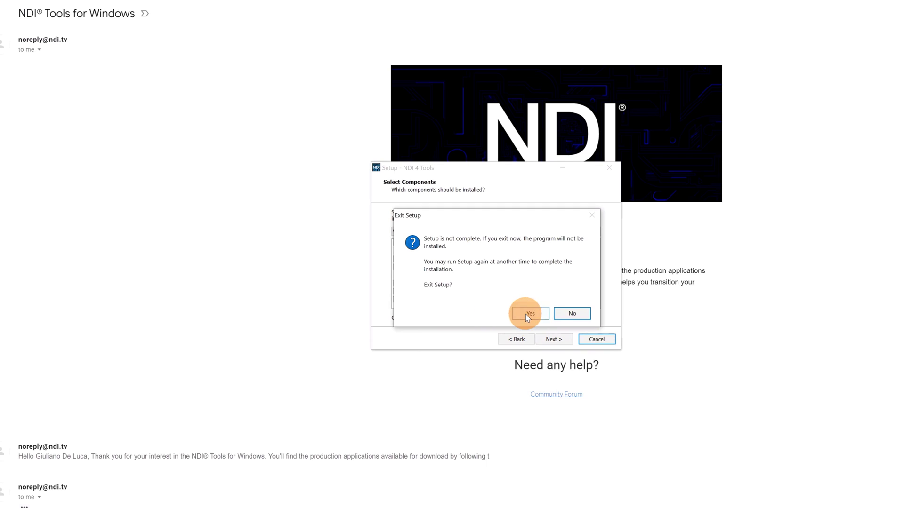
click(528, 314)
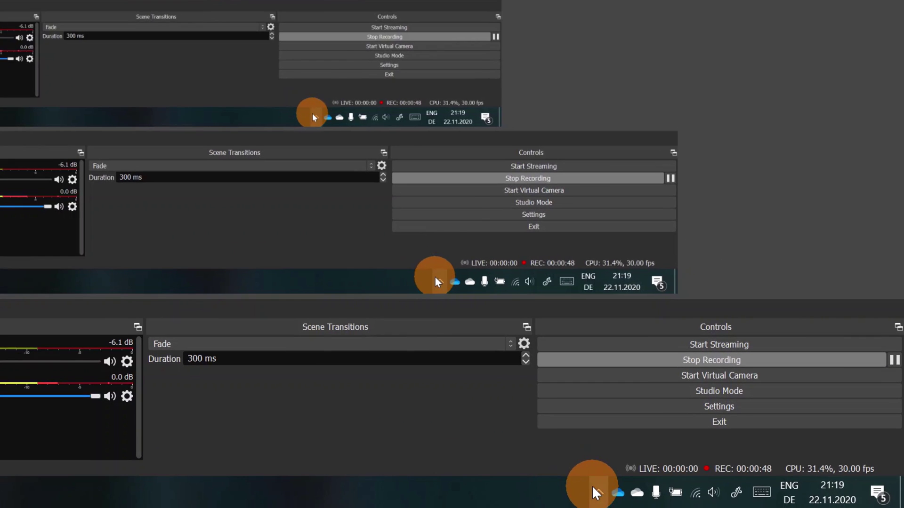
Show the NDI Virtual Input tray menu with its source, Audio and Video (1080p30) options
click(767, 501)
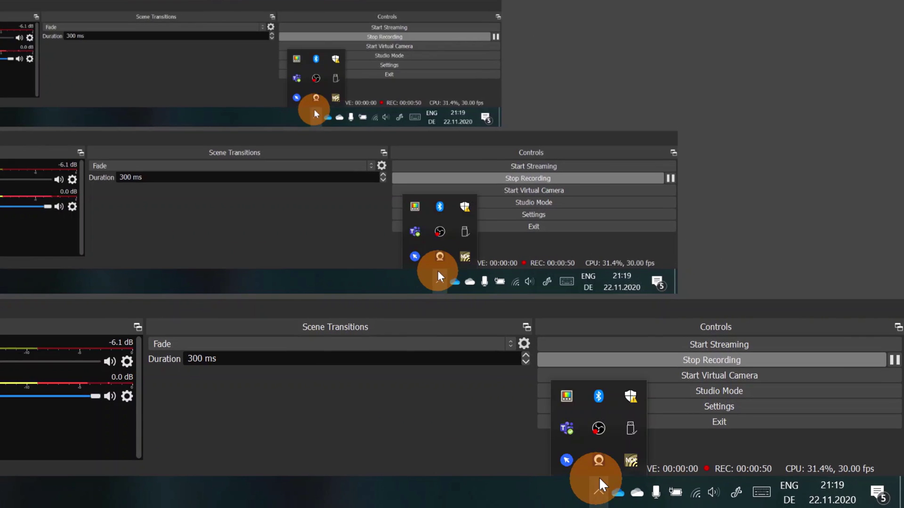
right_click(626, 458)
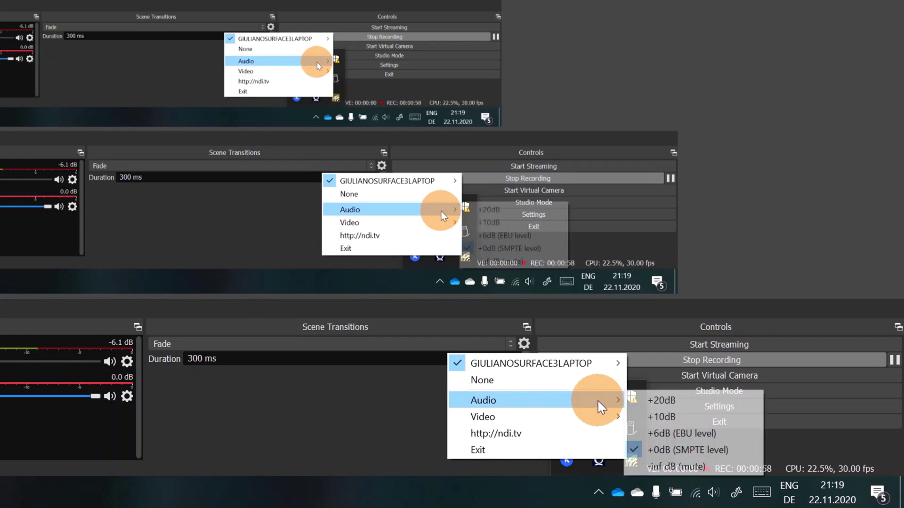
mouse_move(530, 366)
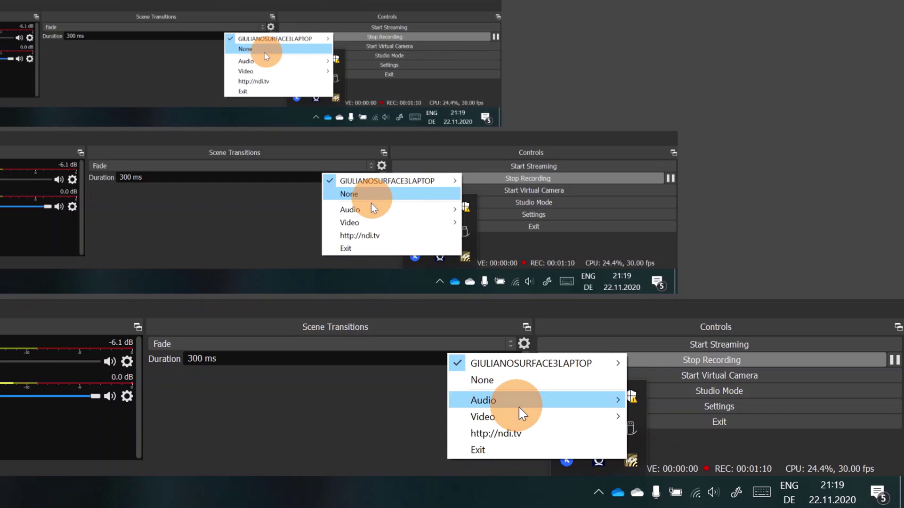
mouse_move(525, 409)
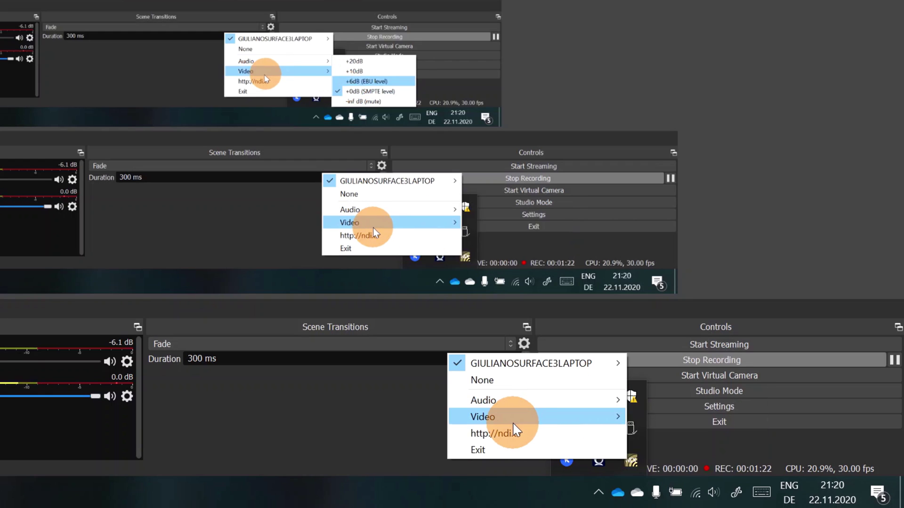
mouse_move(515, 428)
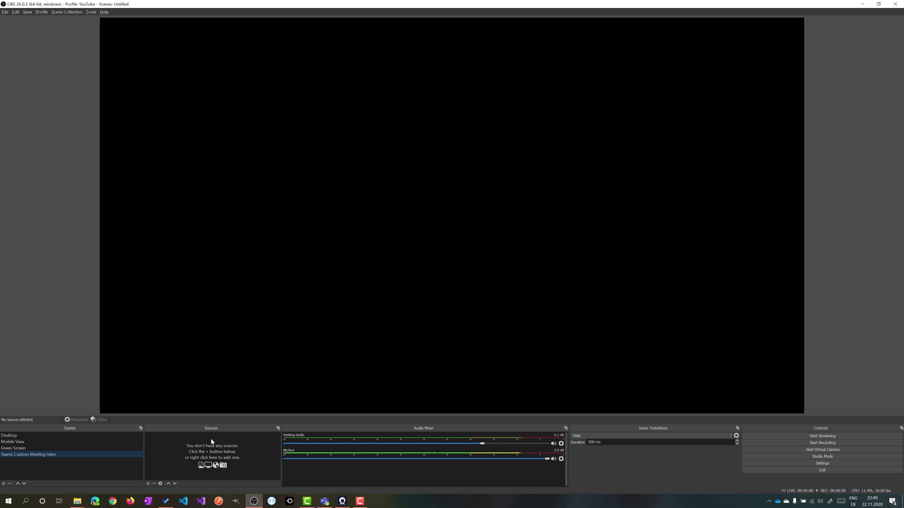
Add a looping Media Source using Desktop classroomzoom.mp4 and stretch it to fill the canvas
click(148, 484)
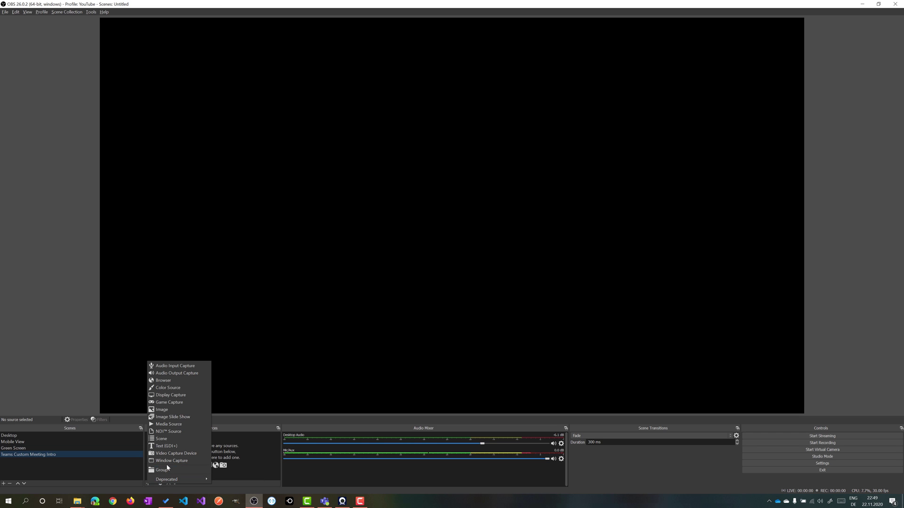
click(185, 424)
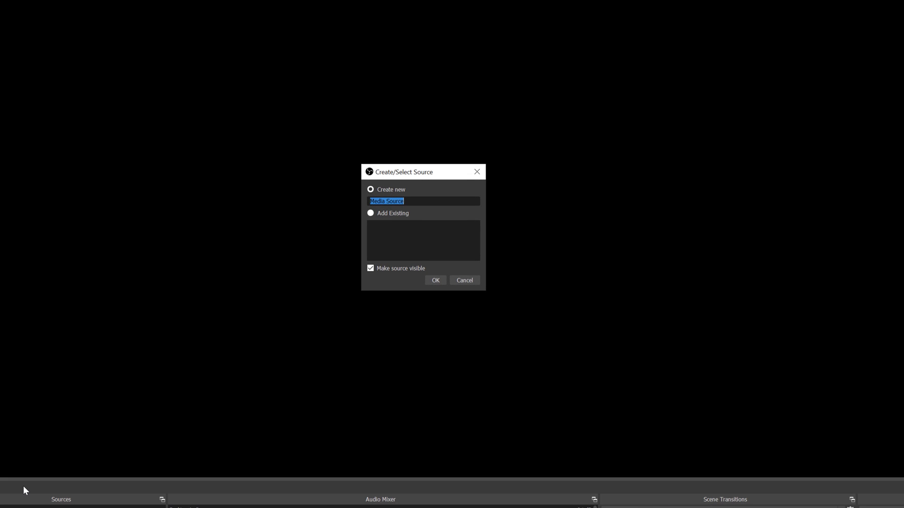
click(439, 282)
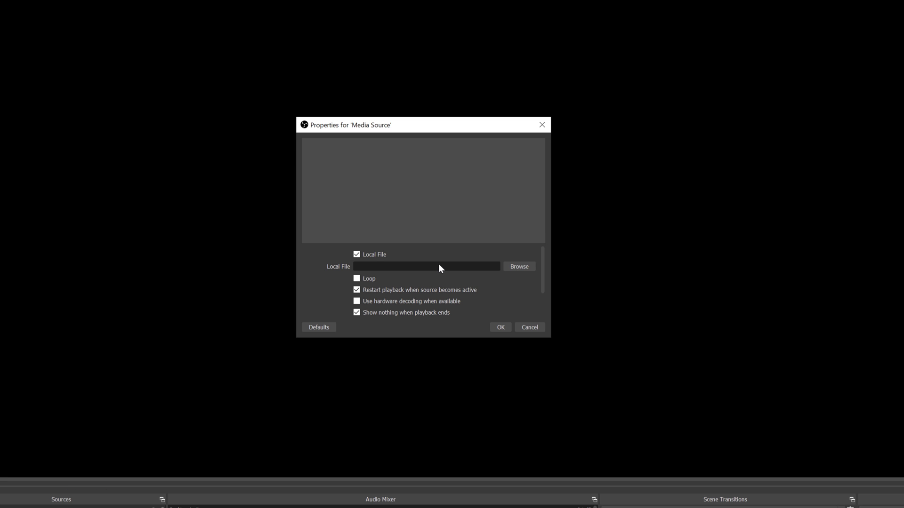
click(519, 267)
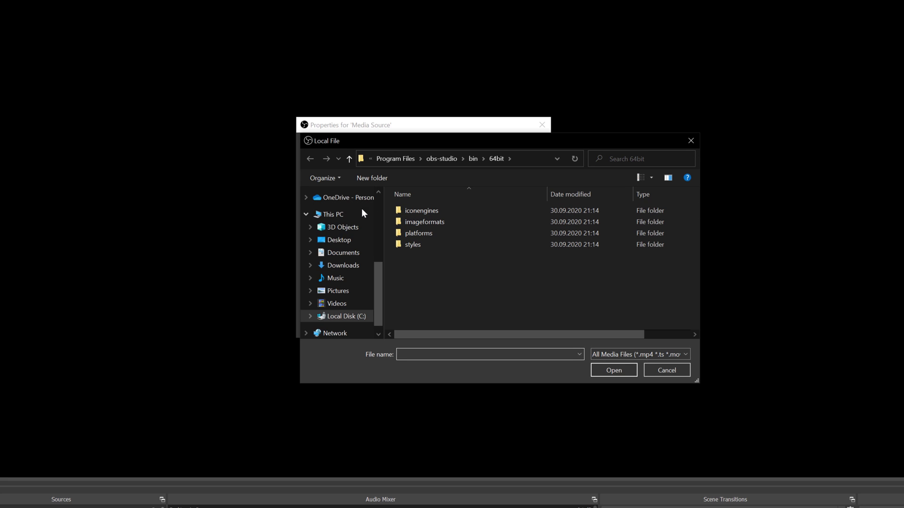
click(360, 242)
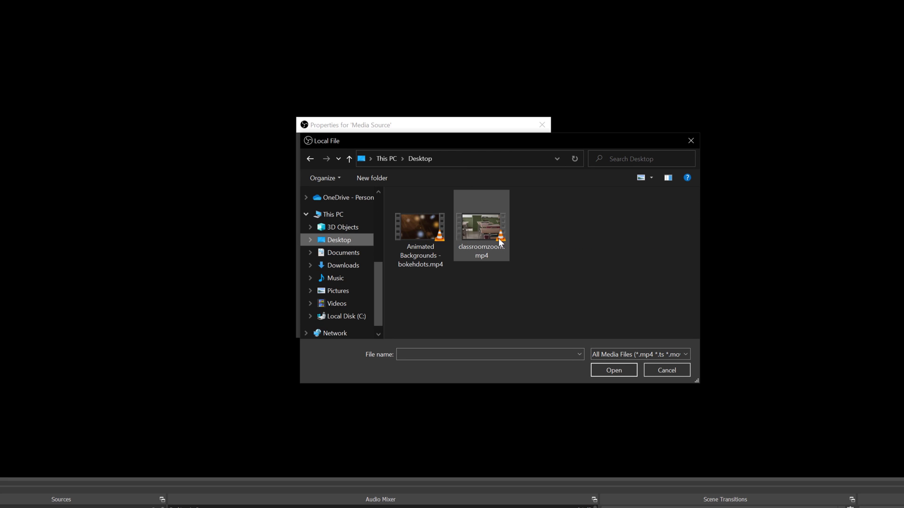
click(483, 238)
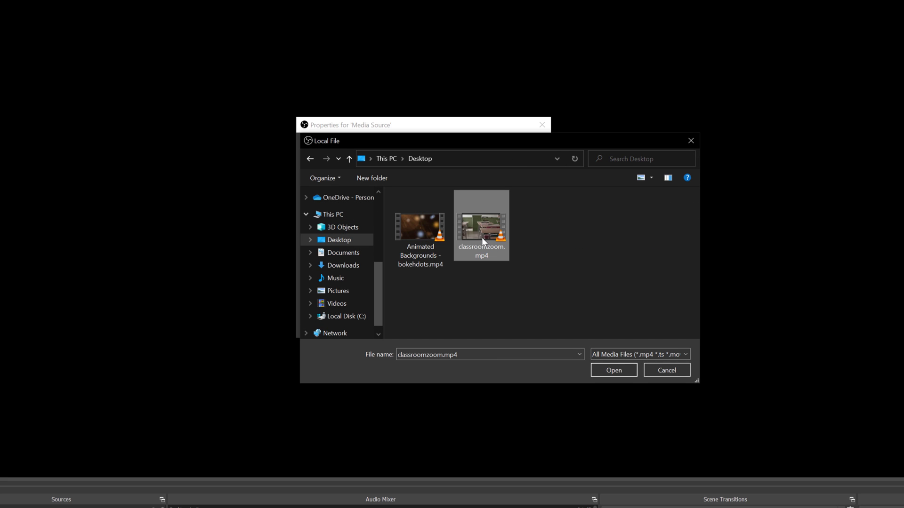
click(630, 372)
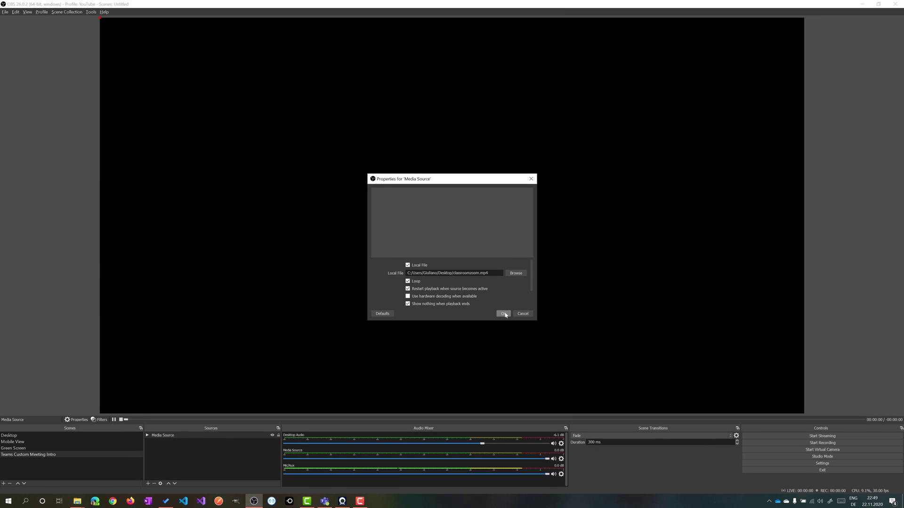
click(503, 313)
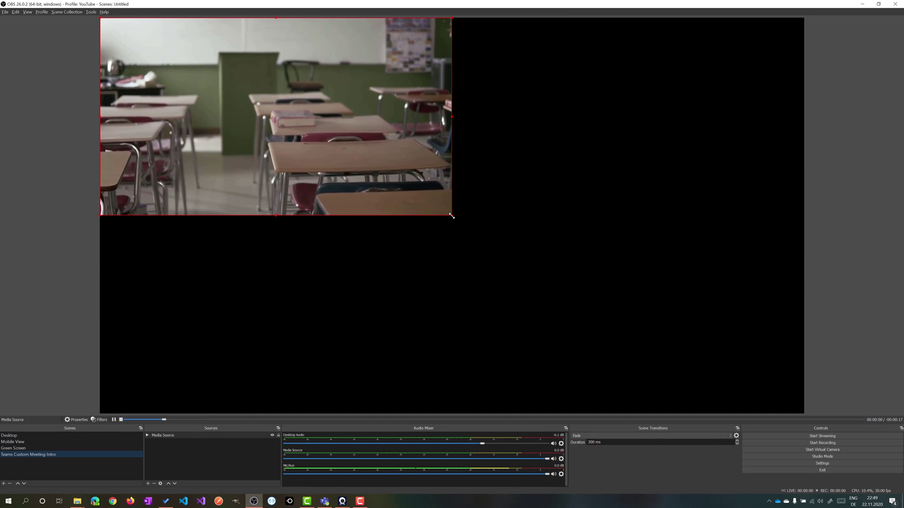
drag(452, 216, 804, 413)
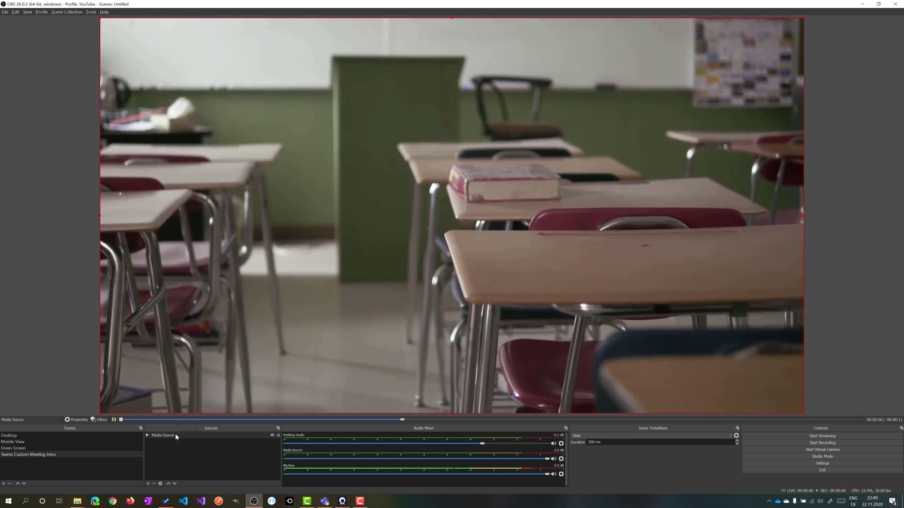
Add a text source named Header reading 'Welcome To my Lesson'
click(148, 484)
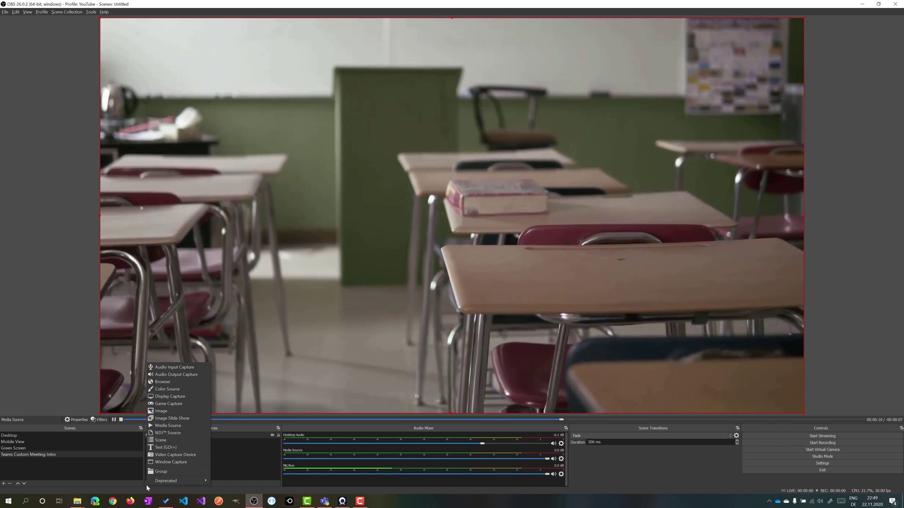
click(164, 448)
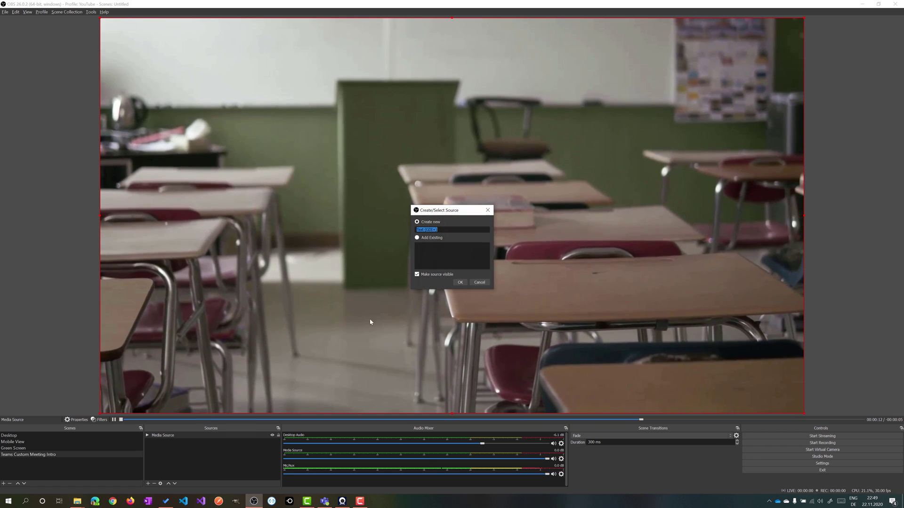
text(Heade)
text(r)
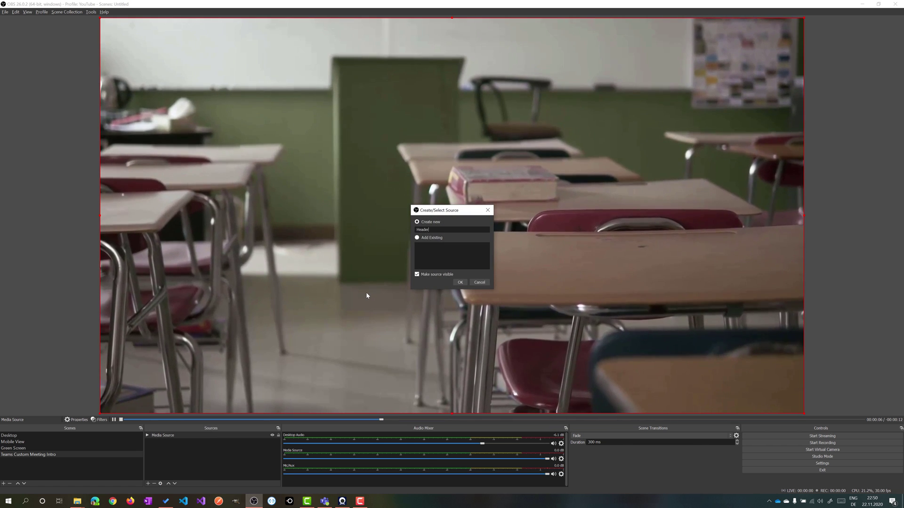
click(461, 283)
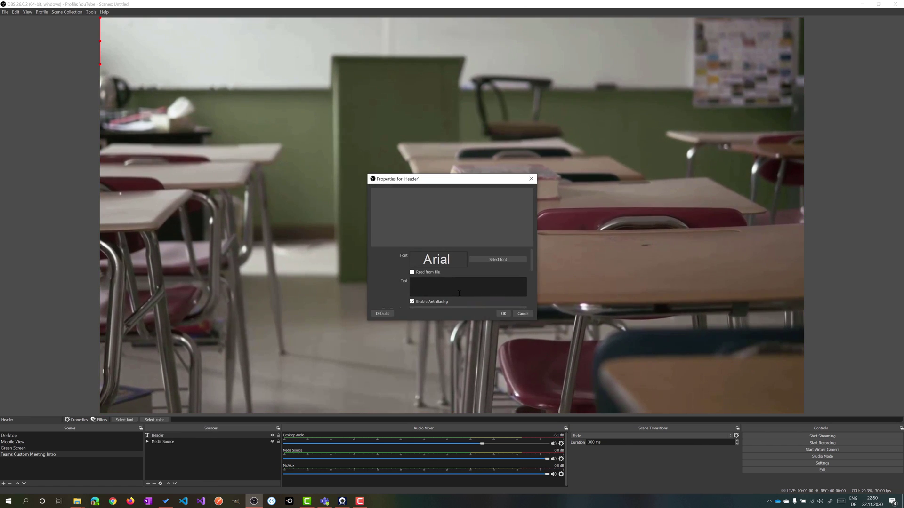
click(461, 293)
text(Welcome)
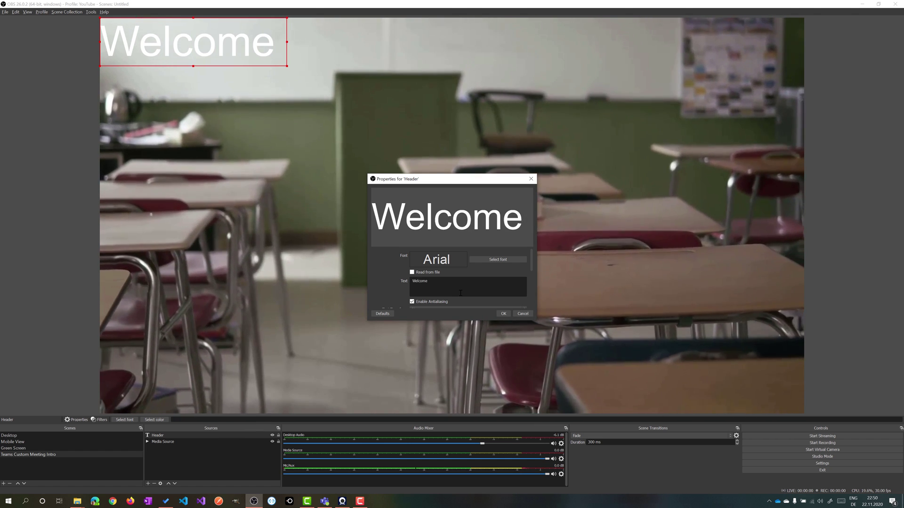
text( To my Lesson)
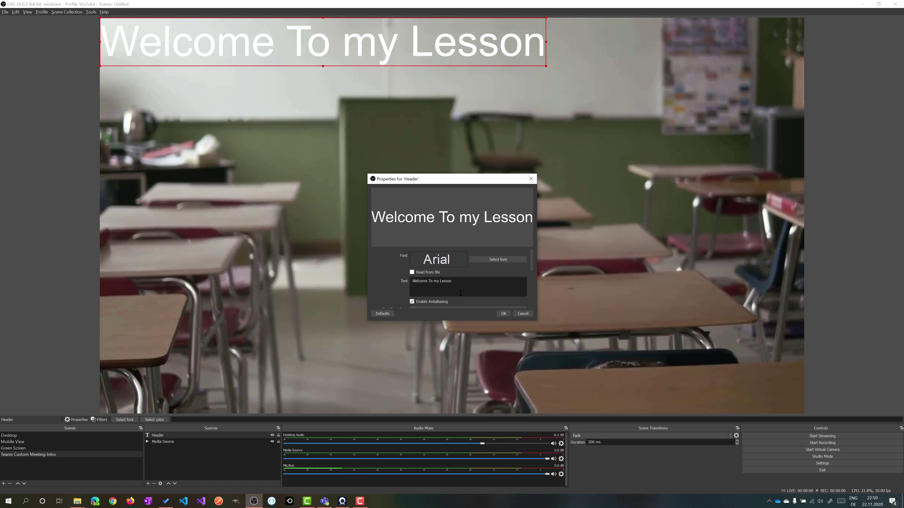
Correct 'To' to 'to' and move the header to the top centre of the video
click(431, 281)
key(BackSpace)
text(t)
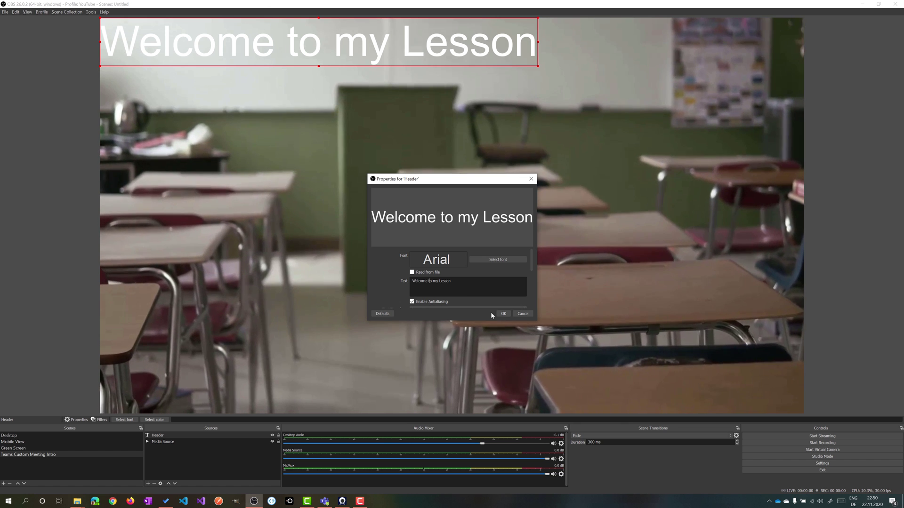
click(503, 314)
drag(417, 41, 505, 70)
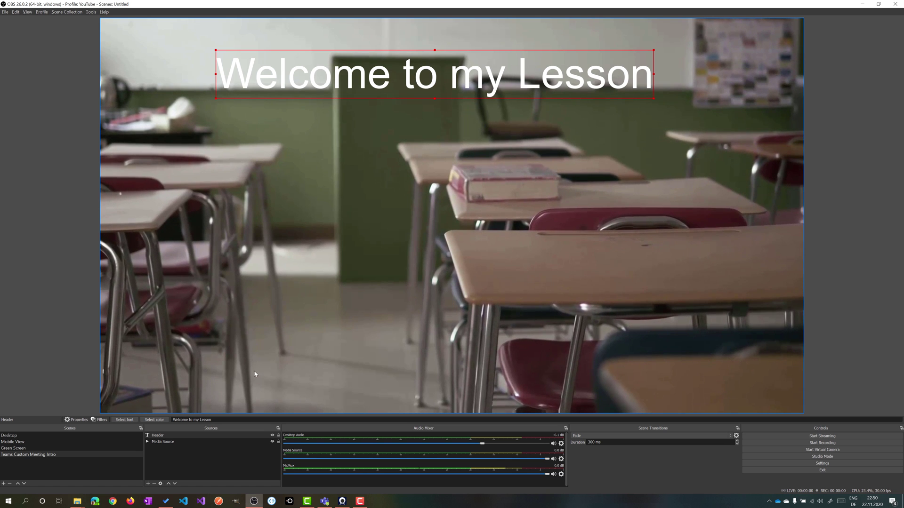
Create a new Video Capture Device source in the intro scene for the webcam
click(148, 484)
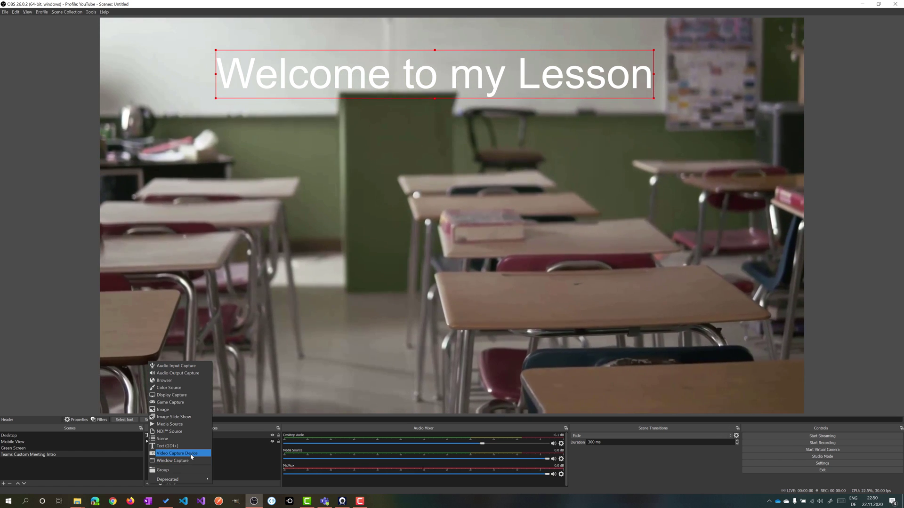
click(195, 458)
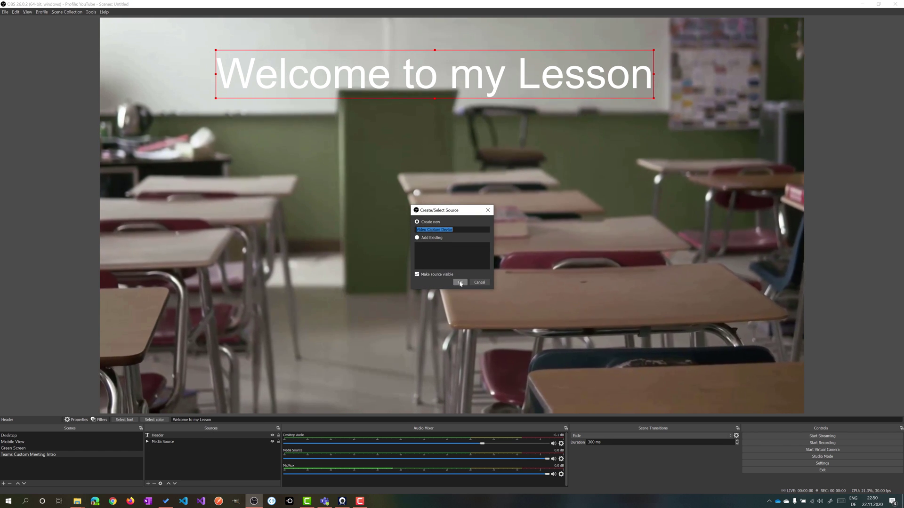
click(460, 282)
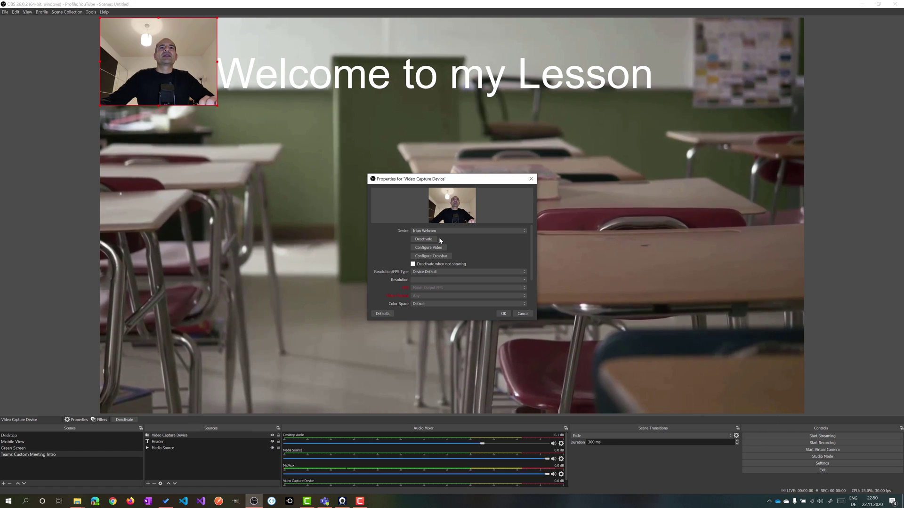
Accept the webcam settings and position the feed enlarged, centred beneath the 'Welcome to my Lesson' title
click(503, 314)
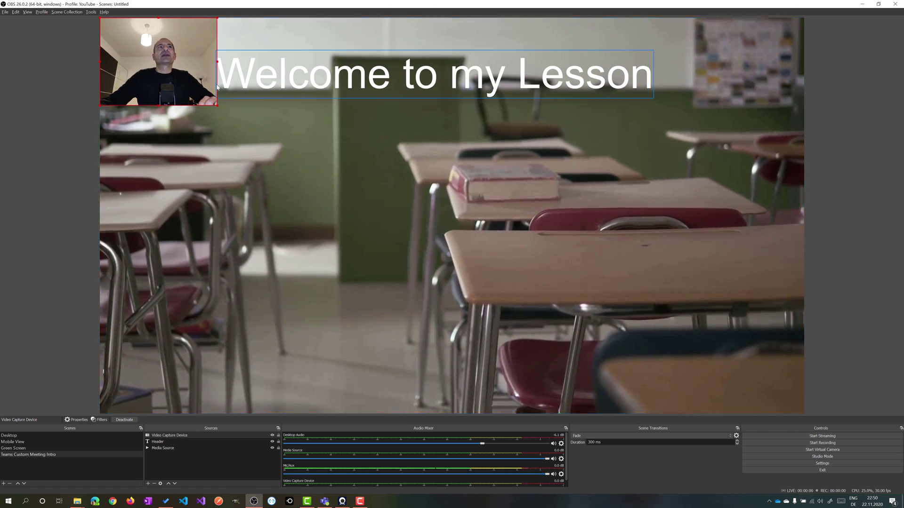
drag(151, 69, 478, 300)
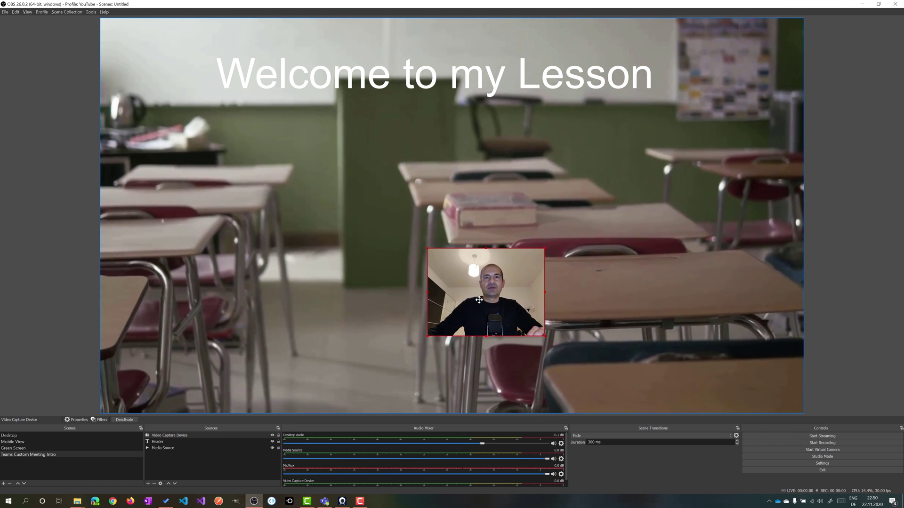
drag(479, 300, 667, 330)
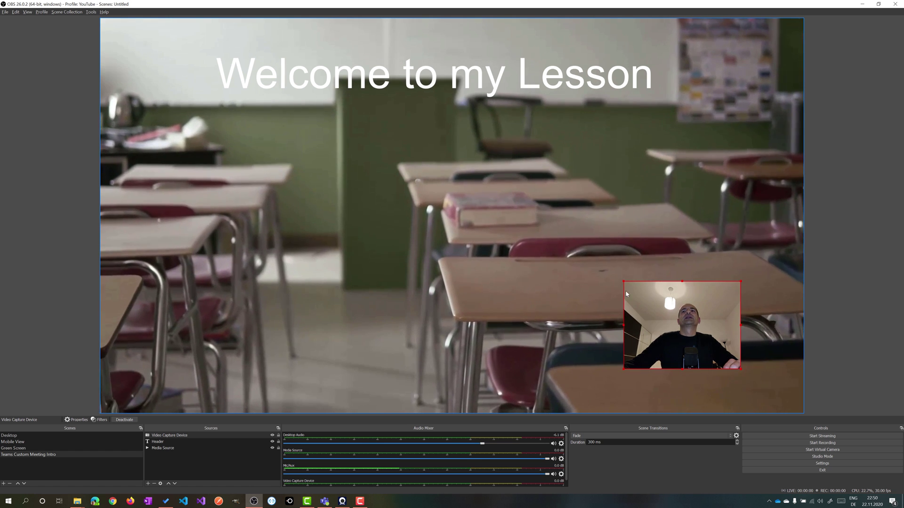
drag(623, 286, 359, 175)
drag(547, 211, 431, 226)
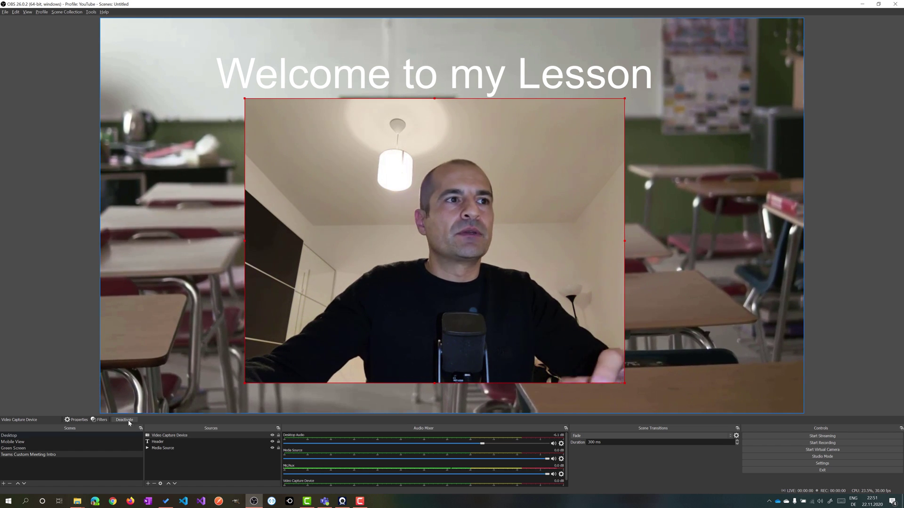
Add a scene named 'Teams meeting Presentation'
click(5, 484)
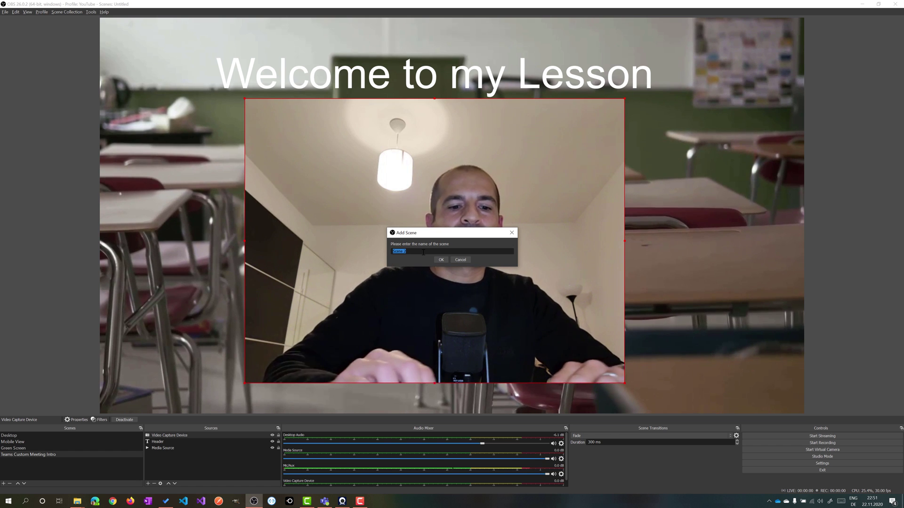
text(Teams meeting Pres)
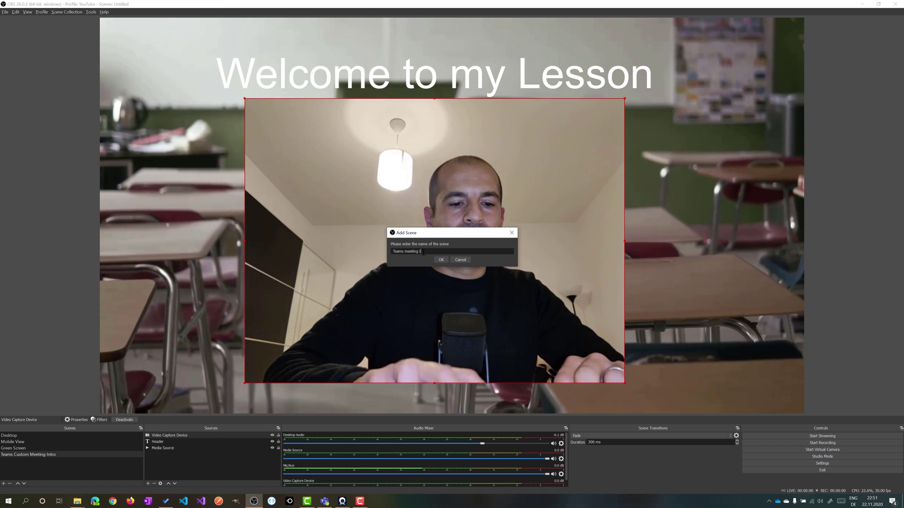
text(entation)
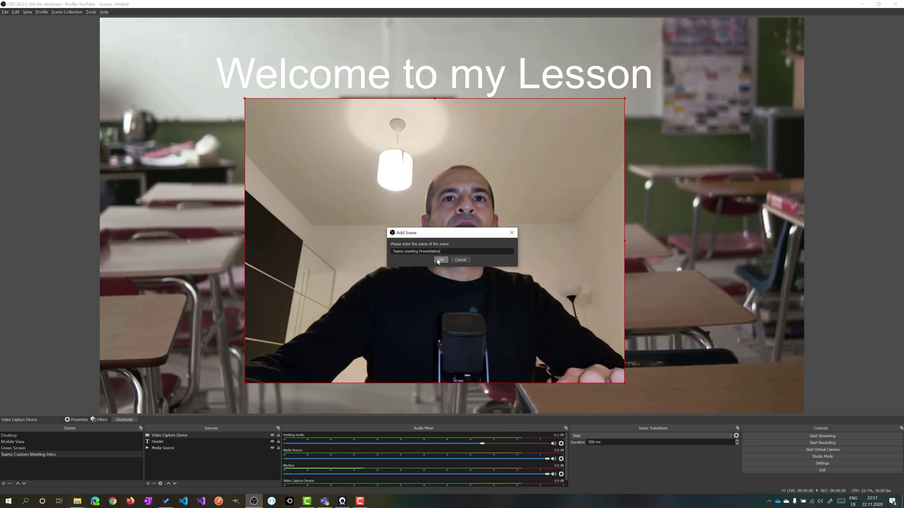
key(Return)
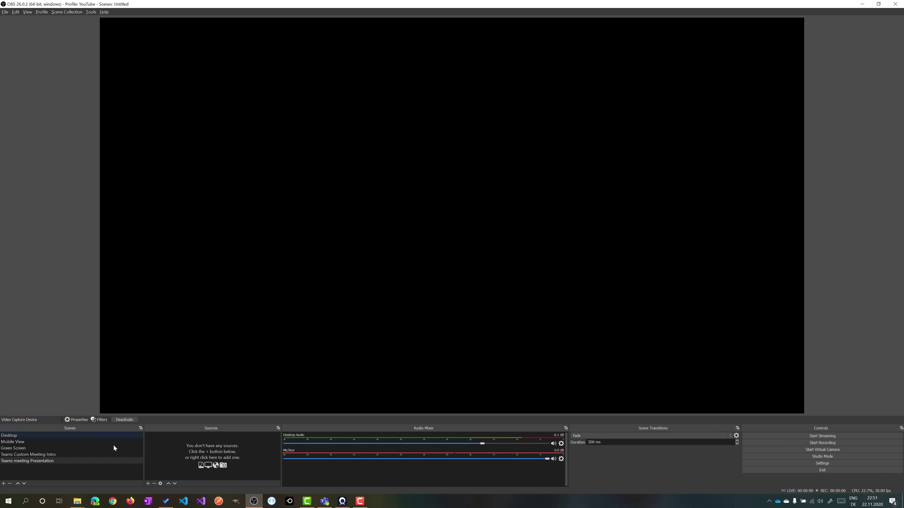
Start adding a Display Capture source to the Teams meeting Presentation scene
click(148, 484)
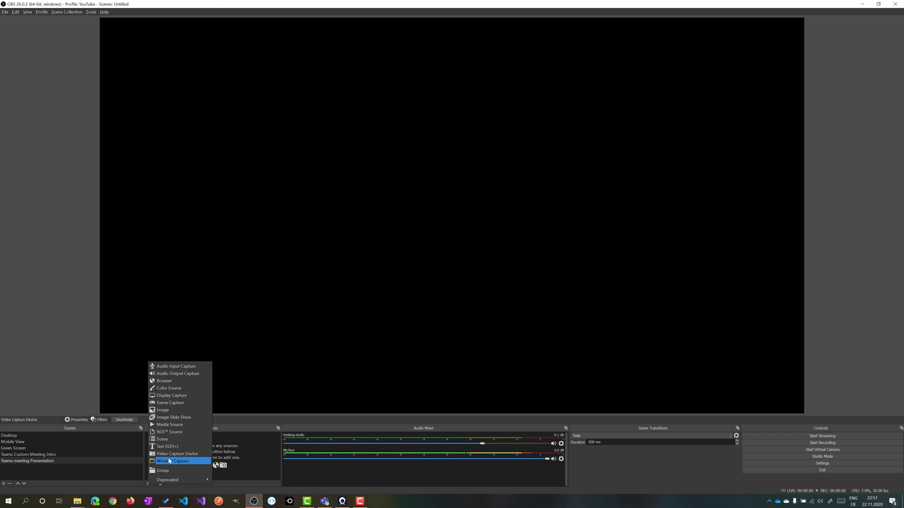
click(187, 396)
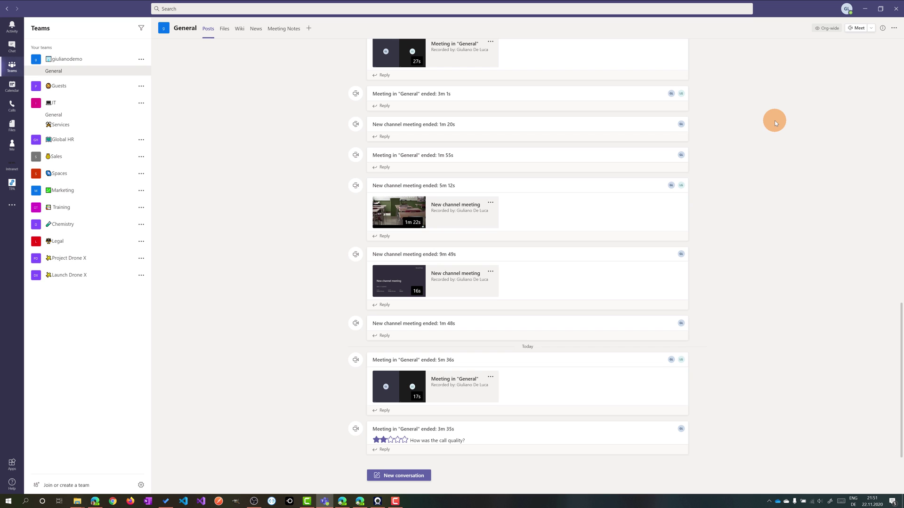
click(845, 11)
click(799, 90)
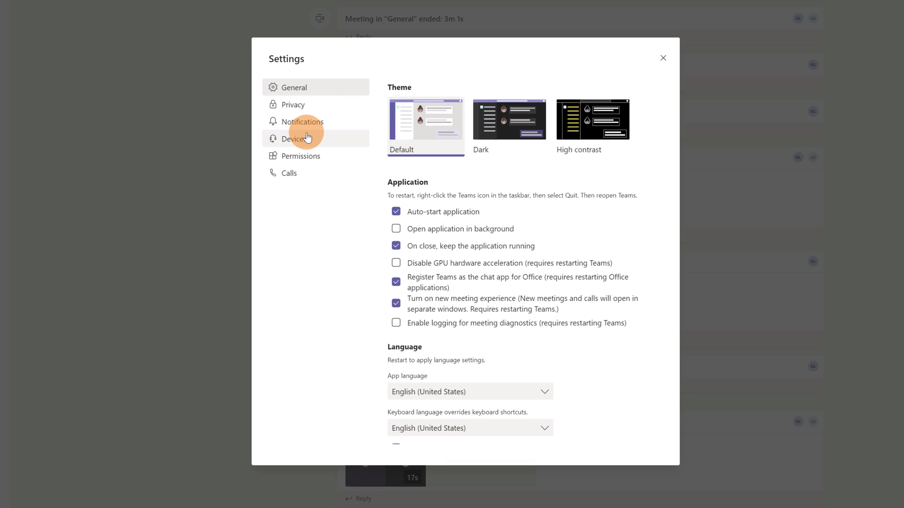
click(306, 141)
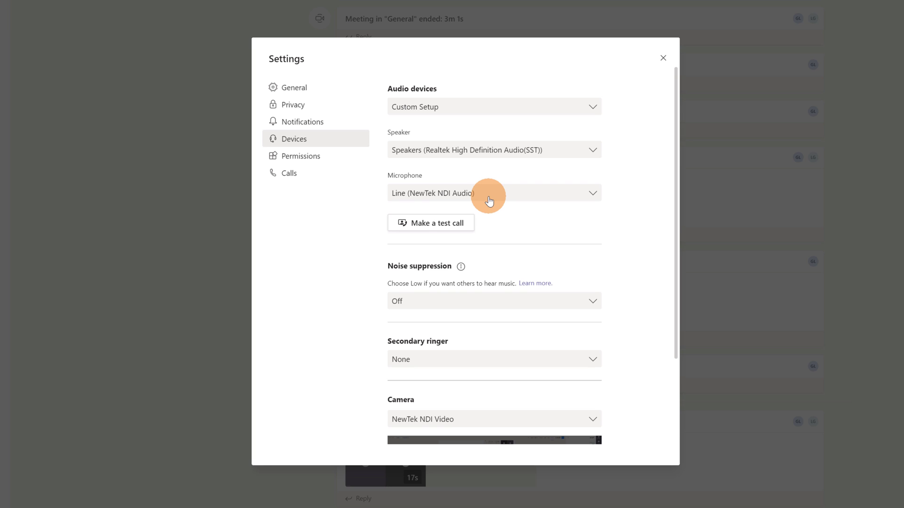
scroll(660, 372, down, 2)
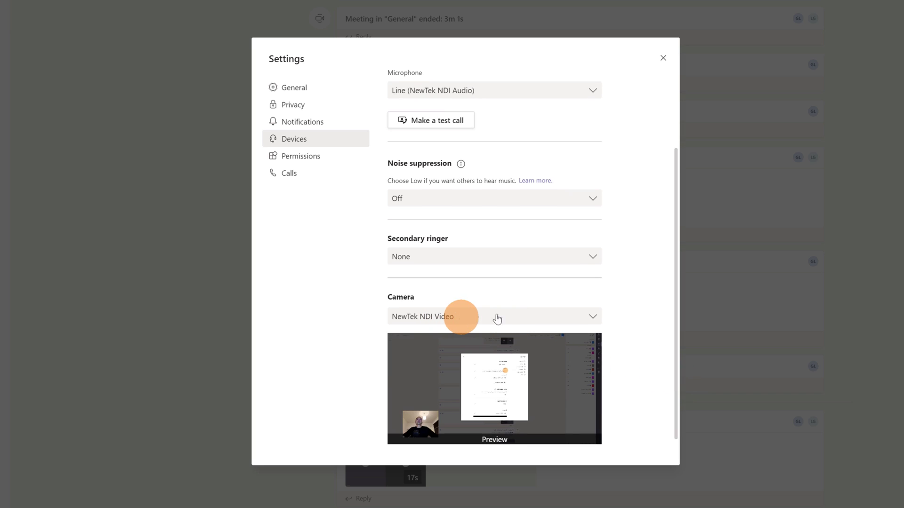
click(661, 64)
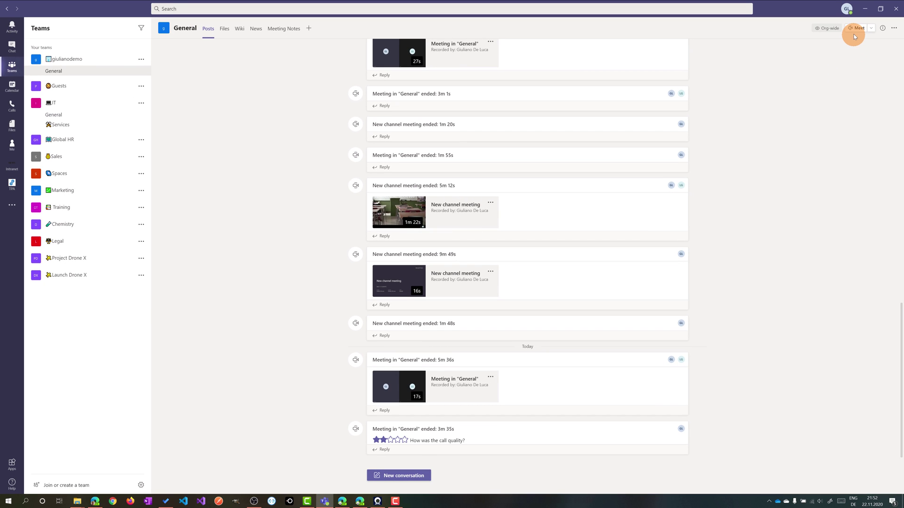
Start a new meeting from the General channel's Meet button
click(854, 30)
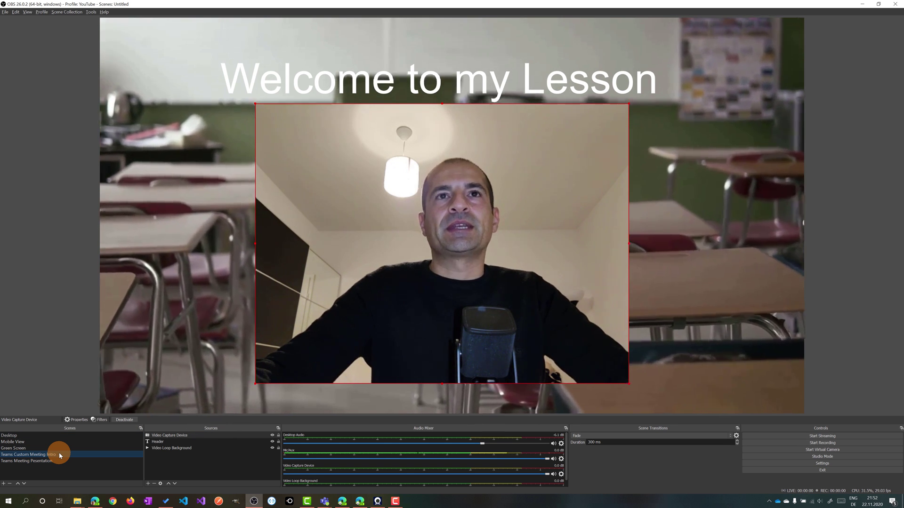
Bring the Teams pre-join window forward to preview the OBS intro scene as camera
mouse_move(327, 505)
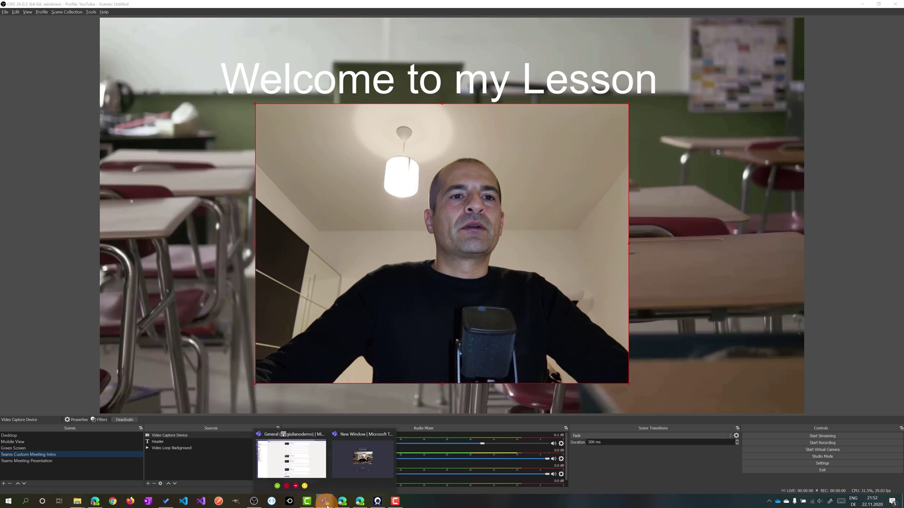
click(361, 459)
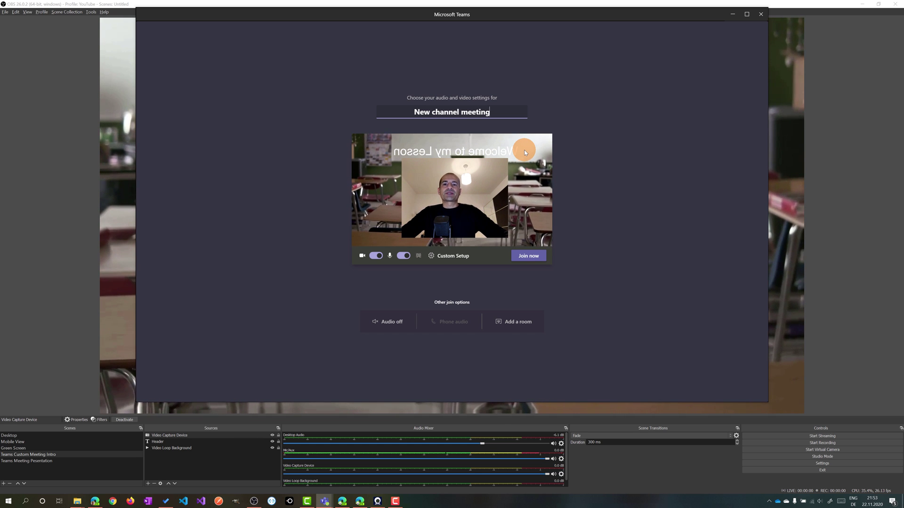
Join the New channel meeting and open the Teams profile menu
click(522, 257)
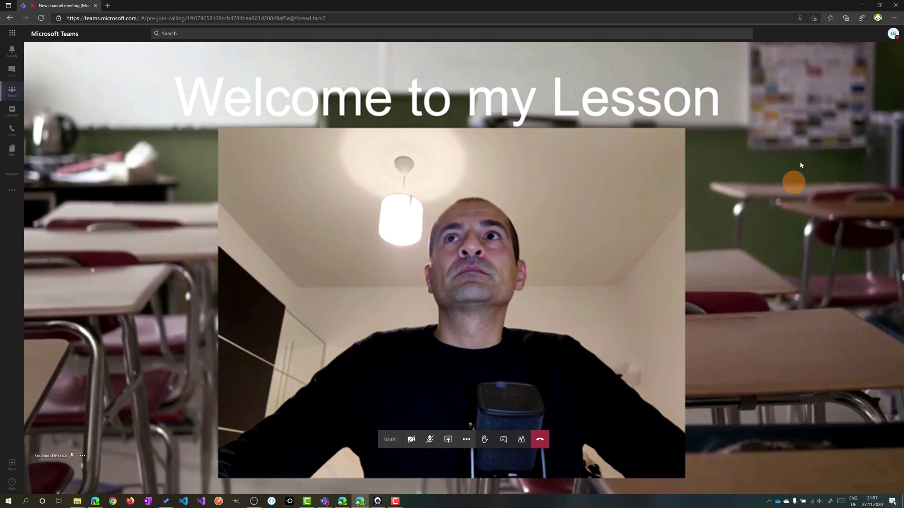
click(889, 38)
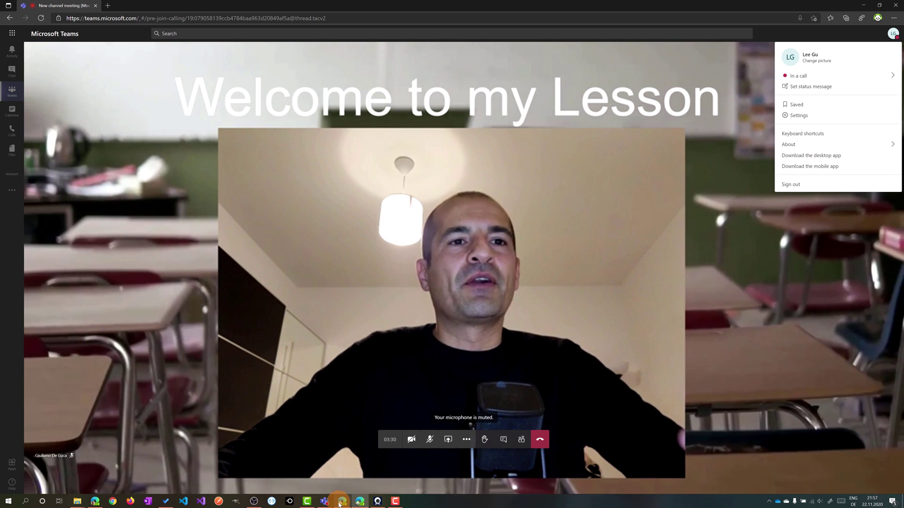
Return to OBS Studio from the taskbar
click(260, 503)
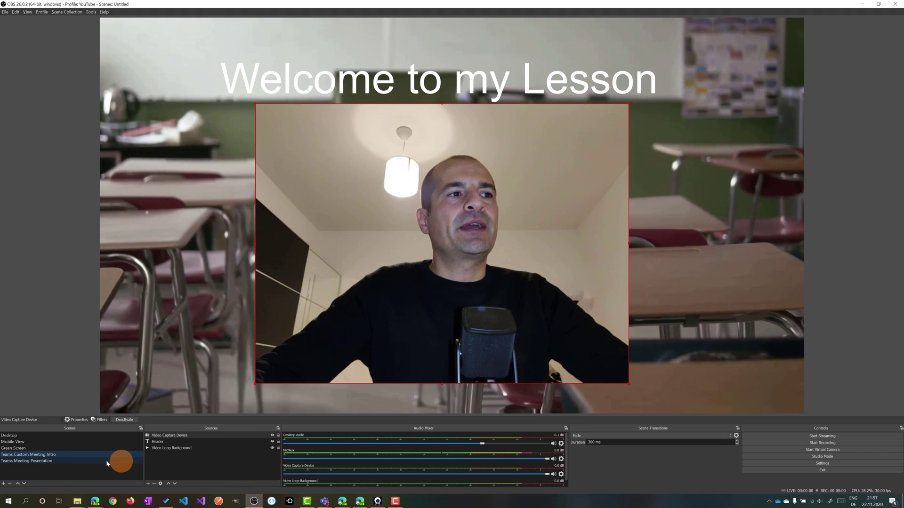